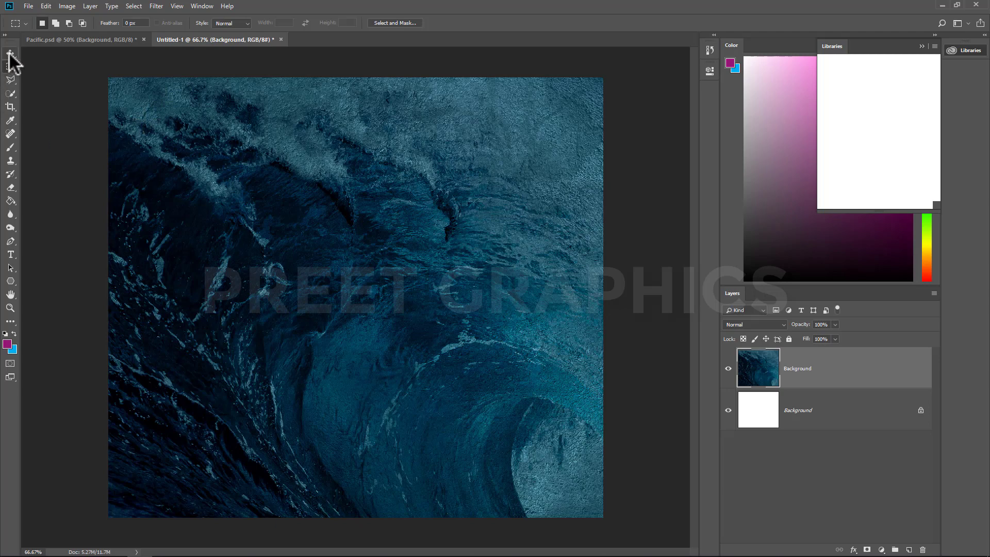
Scale and position the wave photo so it covers the entire square canvas.
left_click(10, 54)
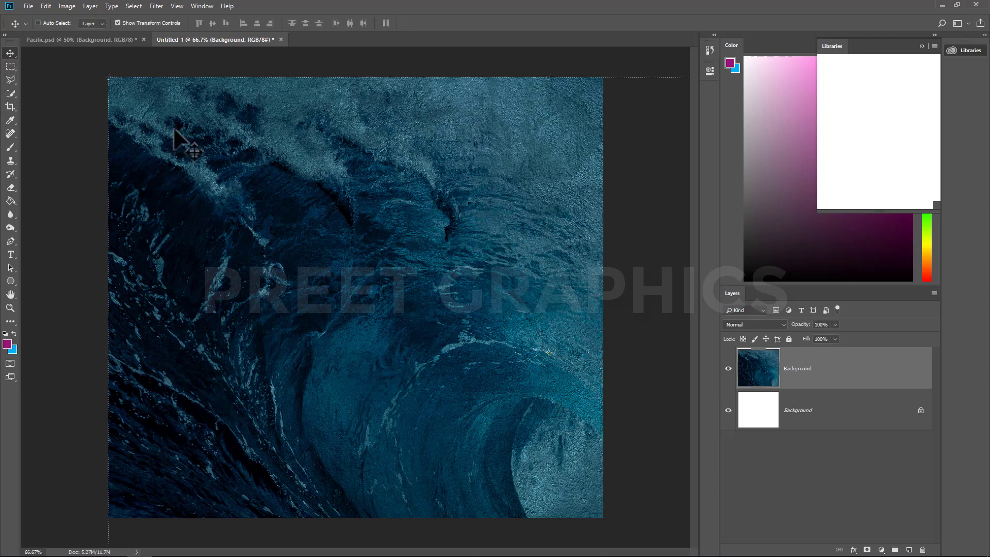
scroll(180, 139, "down", 3)
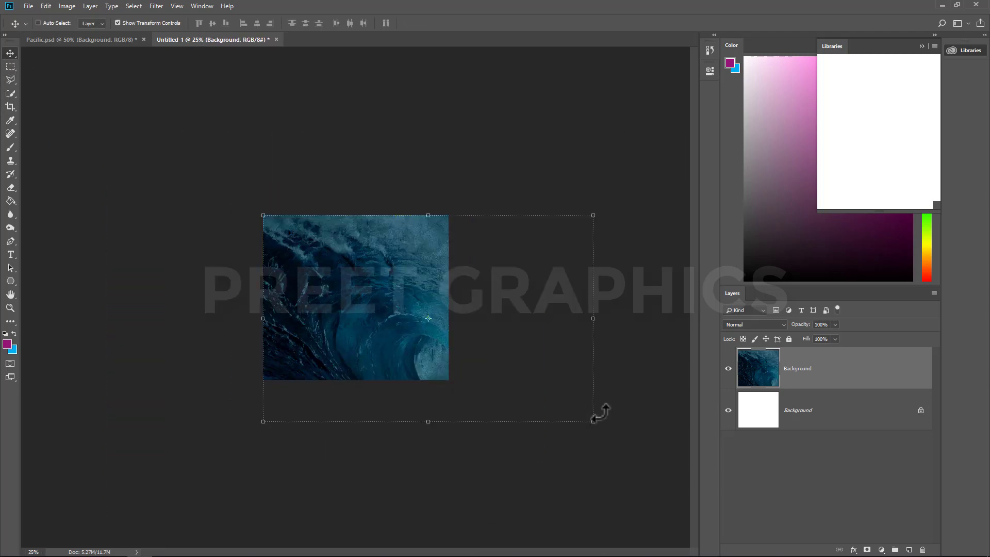
mouse_move(590, 422)
left_mouse_down()
mouse_move(443, 335)
mouse_move(495, 362)
left_mouse_up()
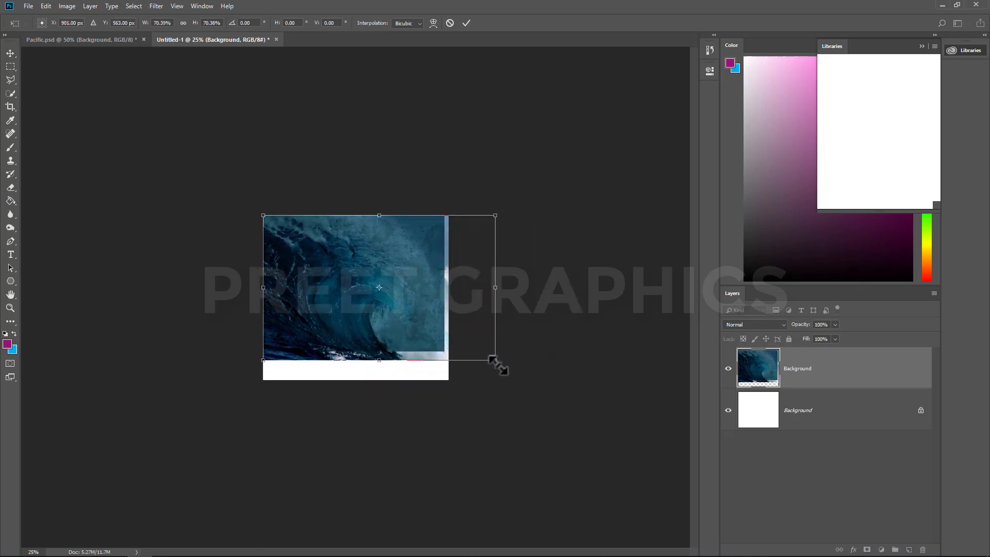
left_click_drag(495, 363, 542, 382)
key("Return")
key("ctrl+t")
left_click_drag(267, 227, 391, 285)
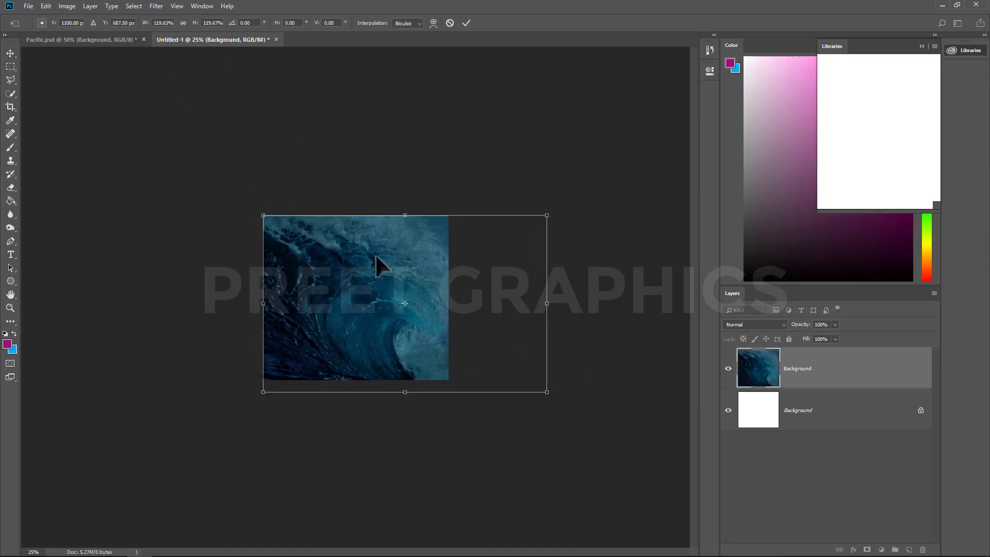
key("Return")
key("ctrl+0")
Delete the white layer beneath the photo and lock the remaining wave layer.
left_click(851, 411)
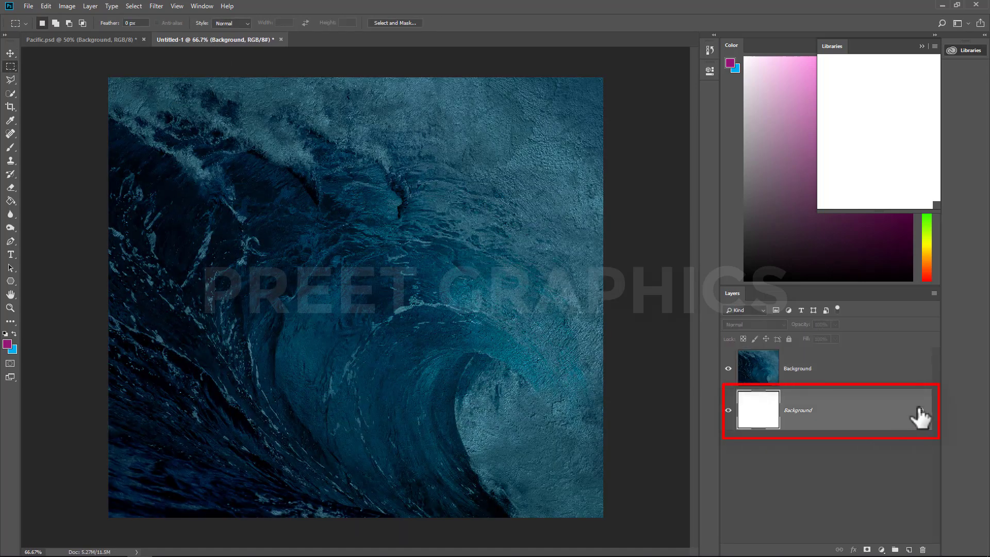
key("Delete")
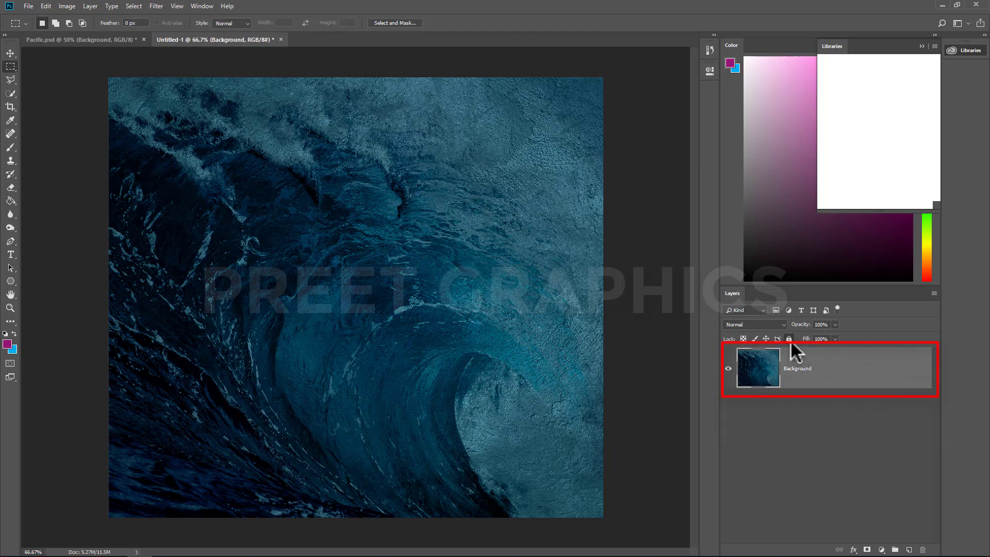
left_click(865, 463)
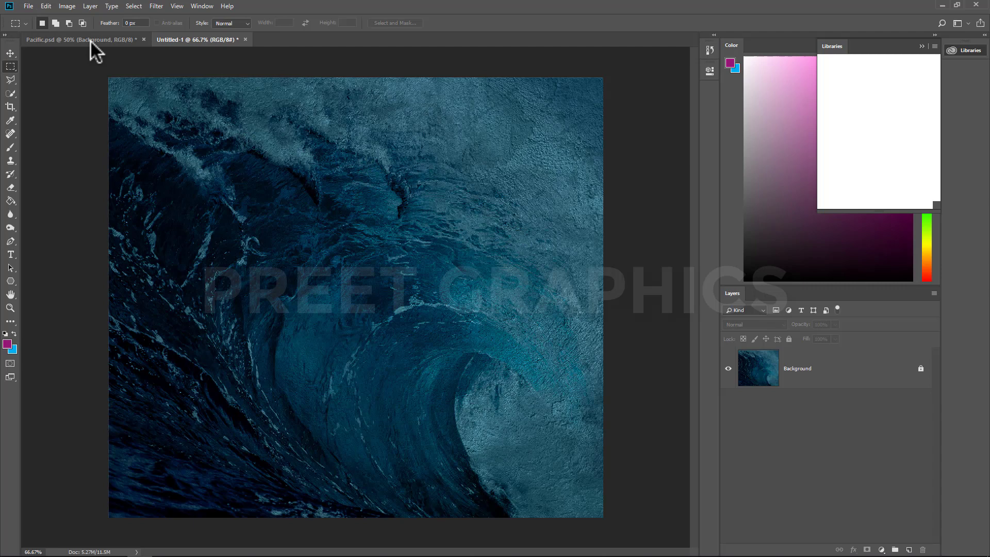
Type TUTORIAL in large black capitals and move it to the canvas centre.
left_click(10, 256)
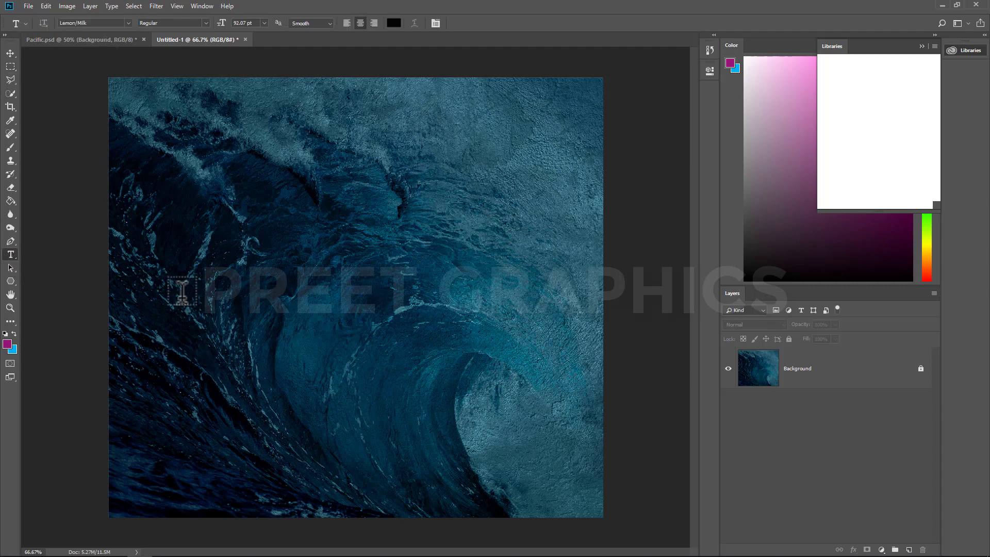
left_click(178, 313)
type("DI")
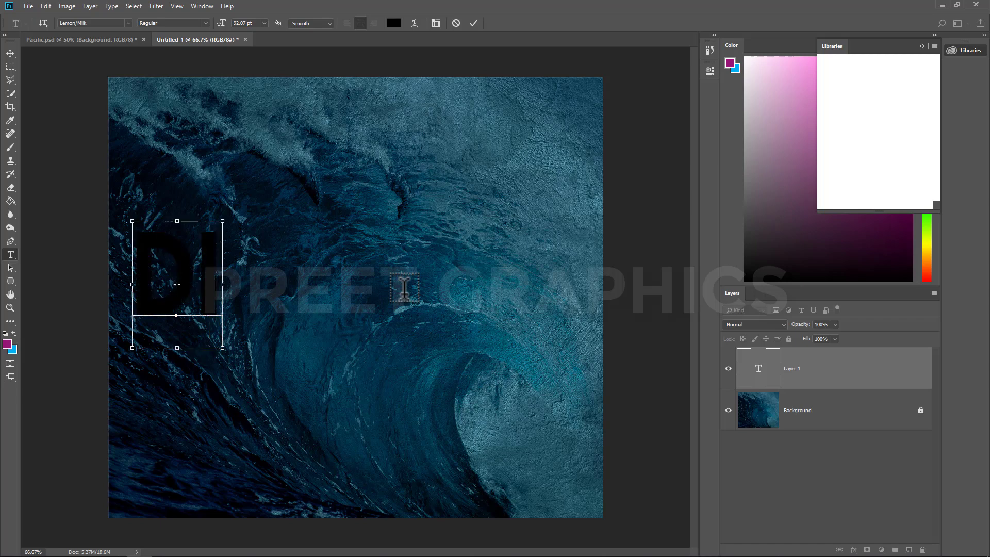
type("TUTORIAL")
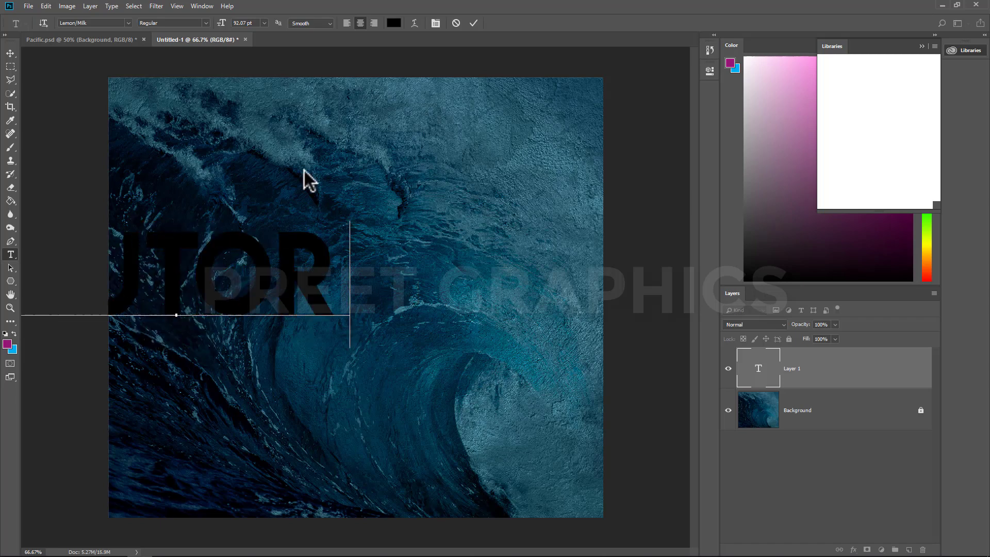
left_click(11, 52)
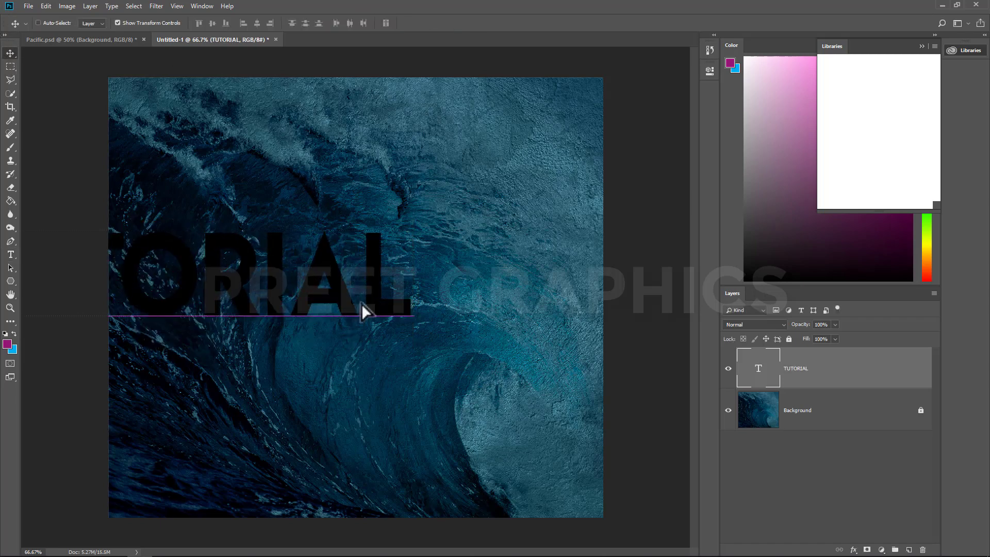
mouse_move(364, 306)
left_mouse_down()
mouse_move(516, 331)
mouse_move(498, 324)
left_mouse_up()
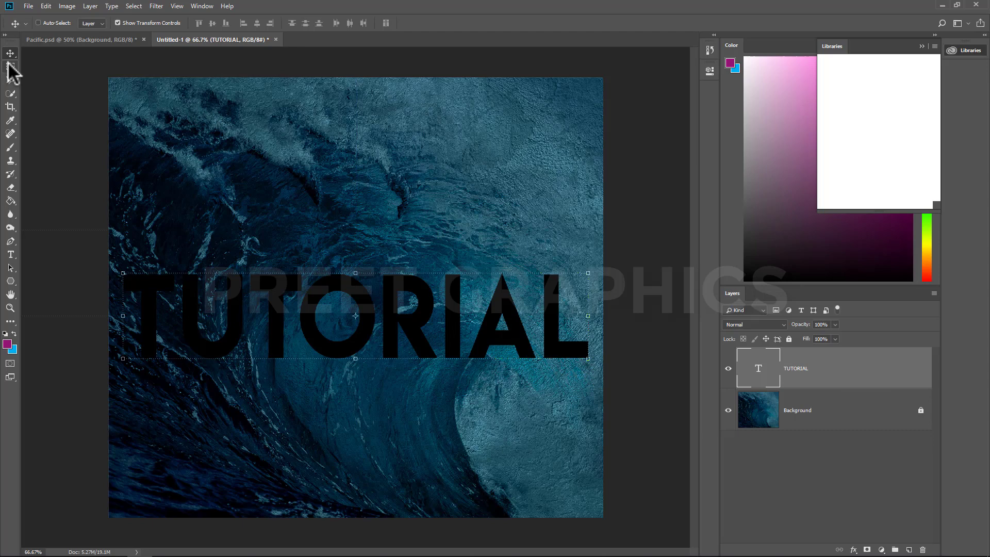
Convert the TUTORIAL layer to a smart object and open its contents.
right_click(857, 379)
left_click(896, 241)
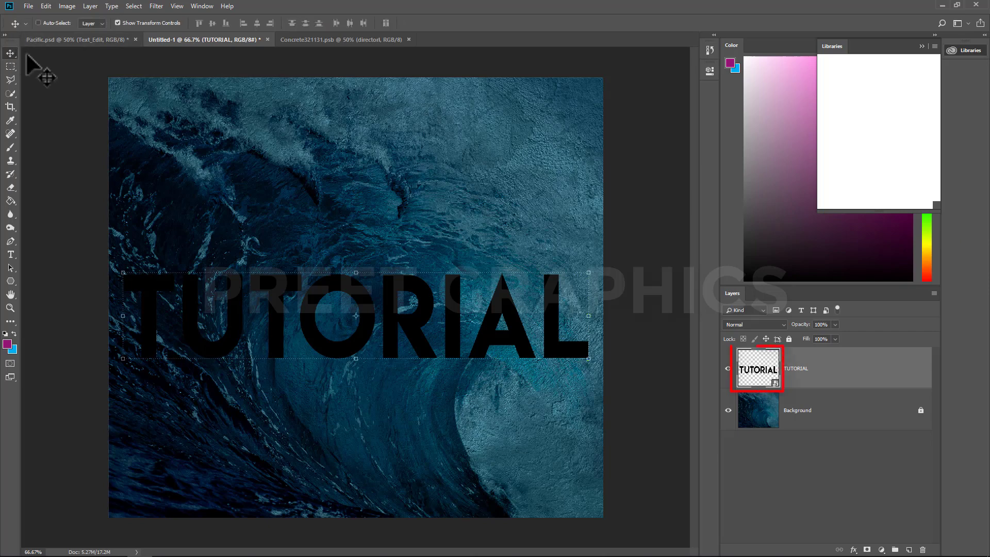
double_click(759, 369)
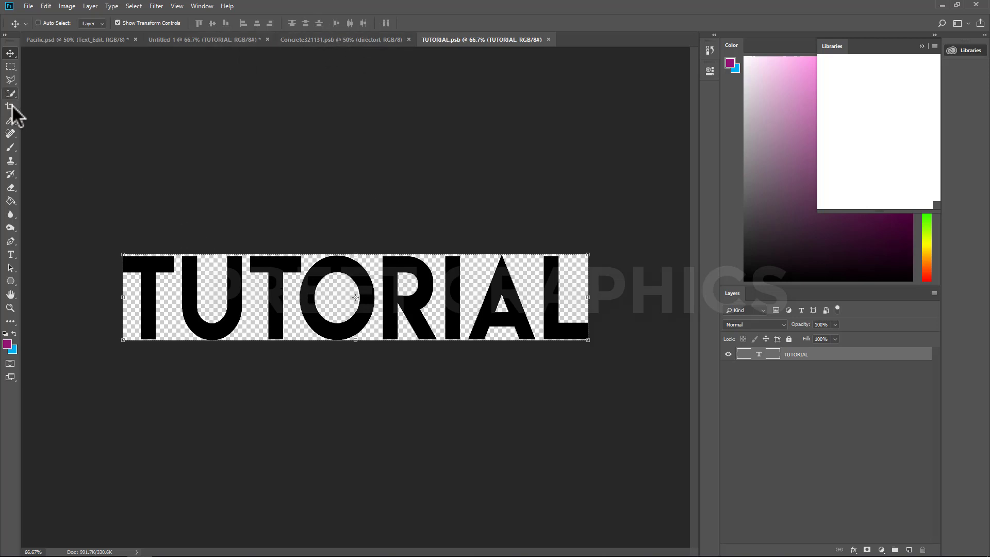
Crop the smart object's canvas outward to leave space around the word.
key("c")
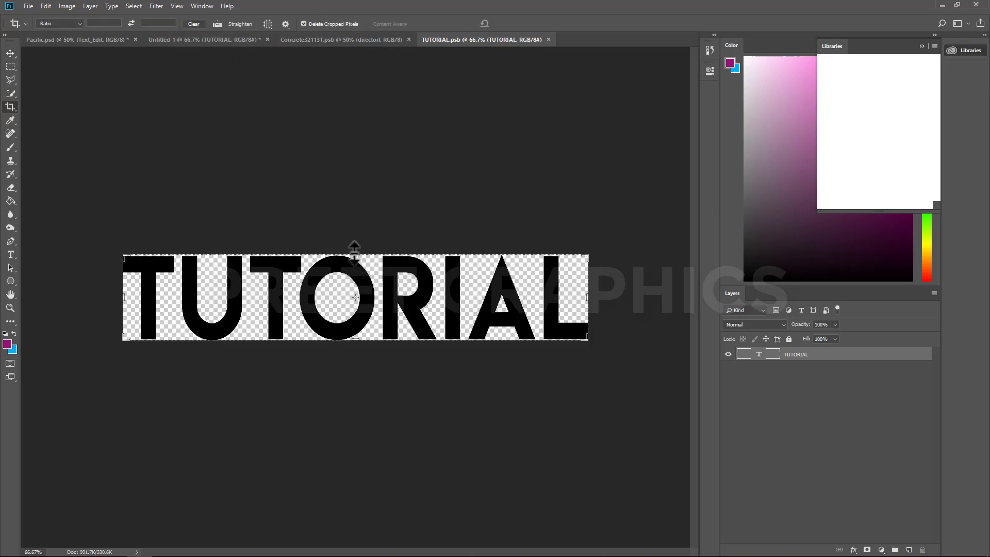
left_click_drag(356, 255, 347, 460)
left_click_drag(587, 298, 626, 298)
left_click_drag(626, 462, 631, 470)
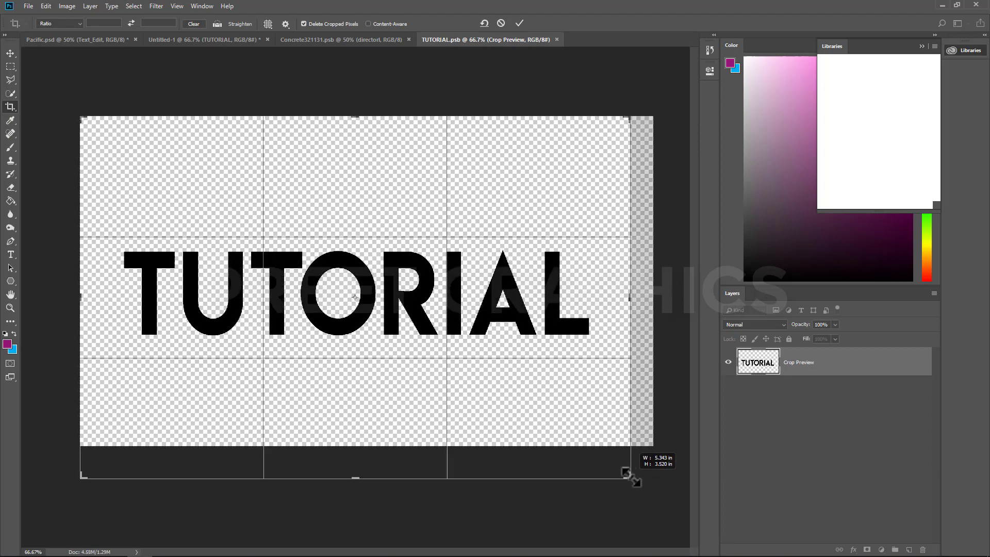
key("Return")
key("ctrl+t")
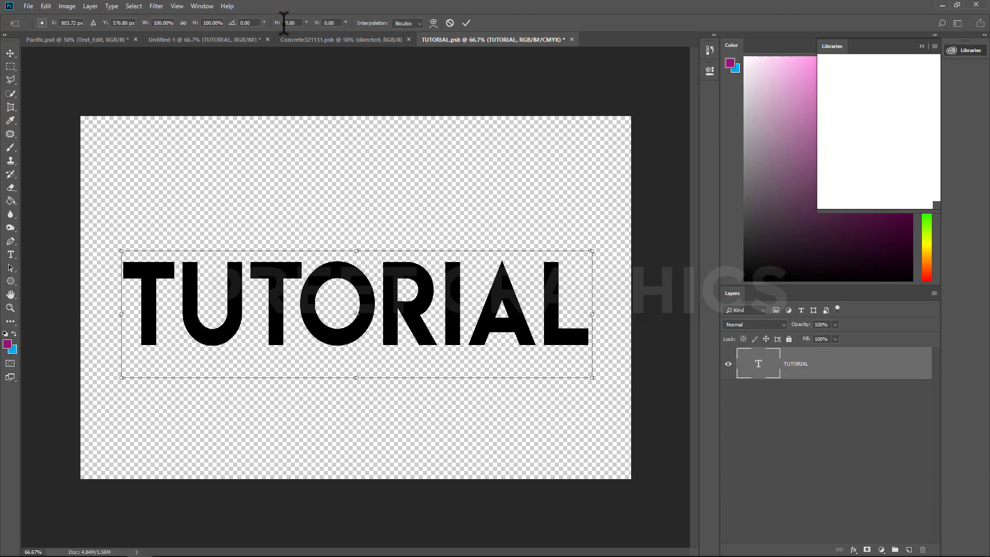
Warp the text with the Squeeze style, then flatten it almost completely.
right_click(452, 317)
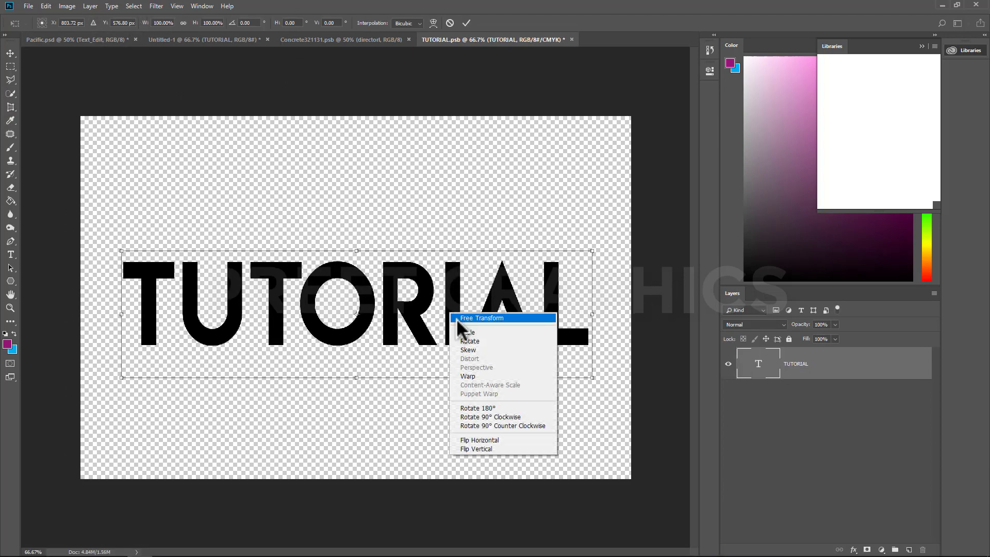
left_click(471, 351)
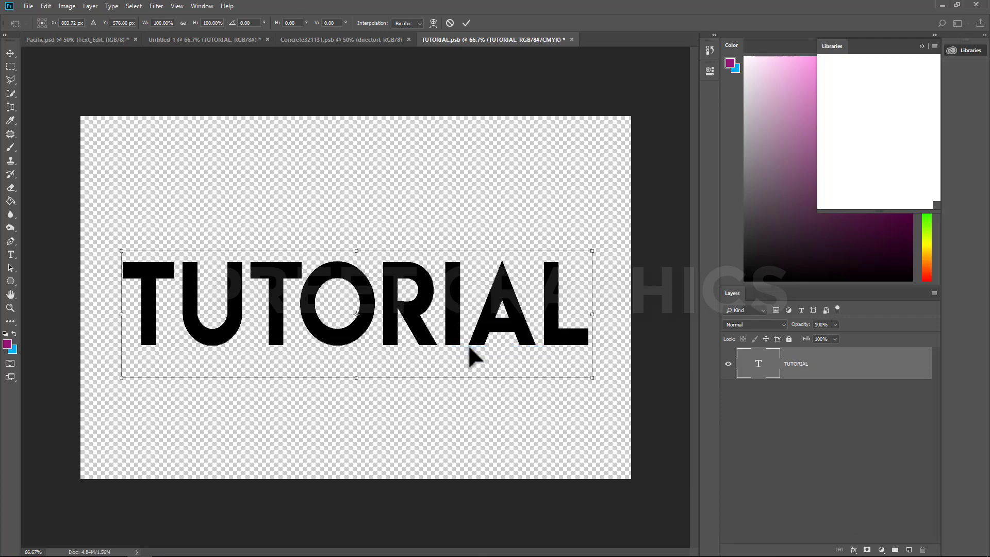
right_click(400, 325)
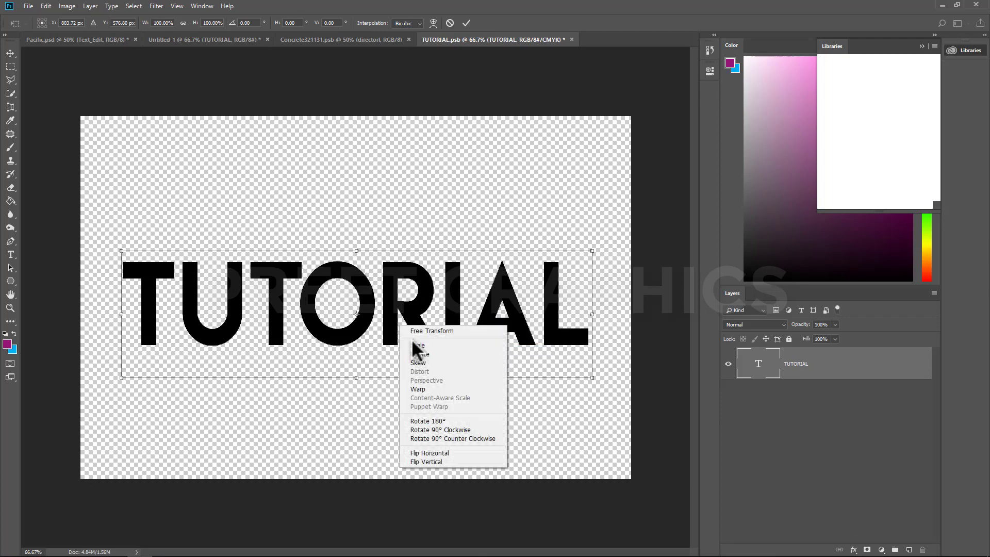
left_click(425, 388)
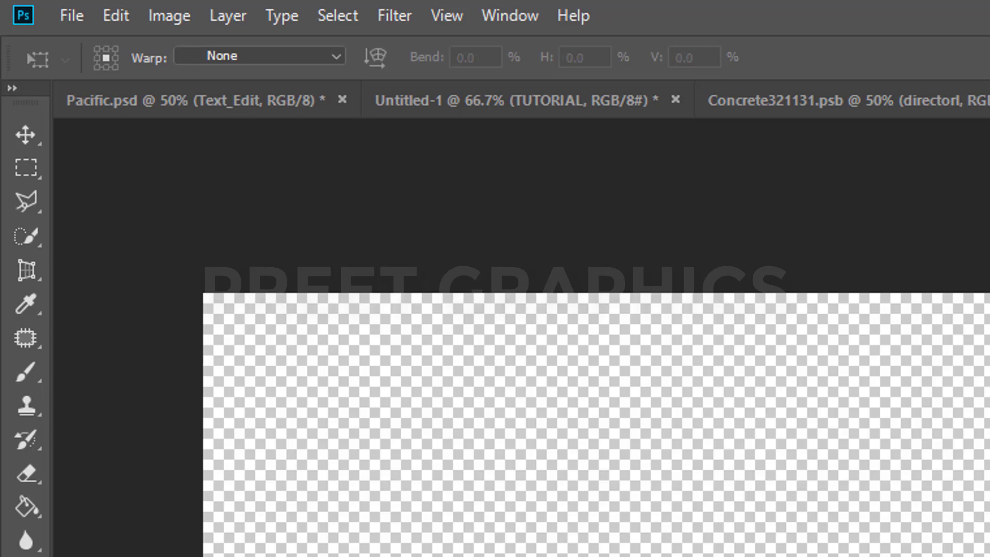
left_click(325, 56)
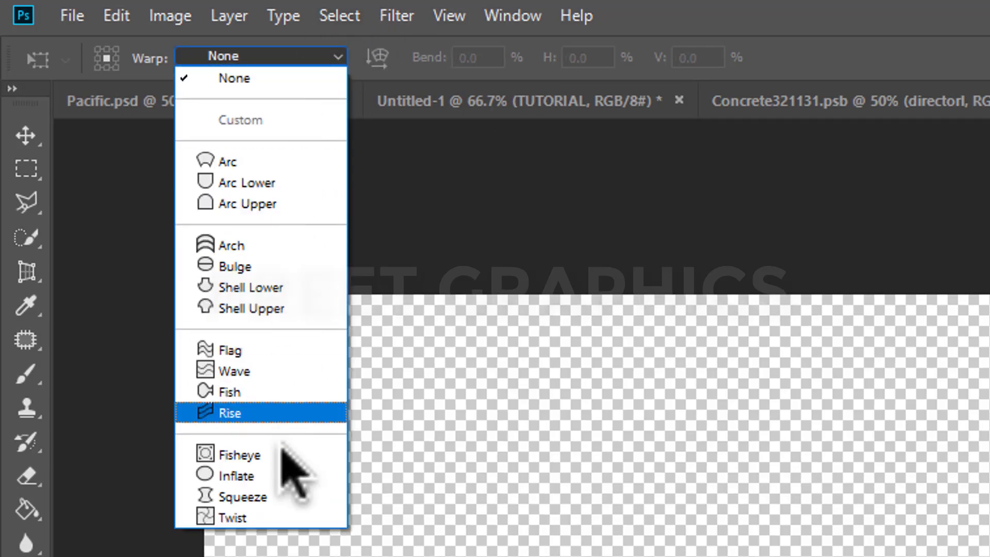
left_click(267, 498)
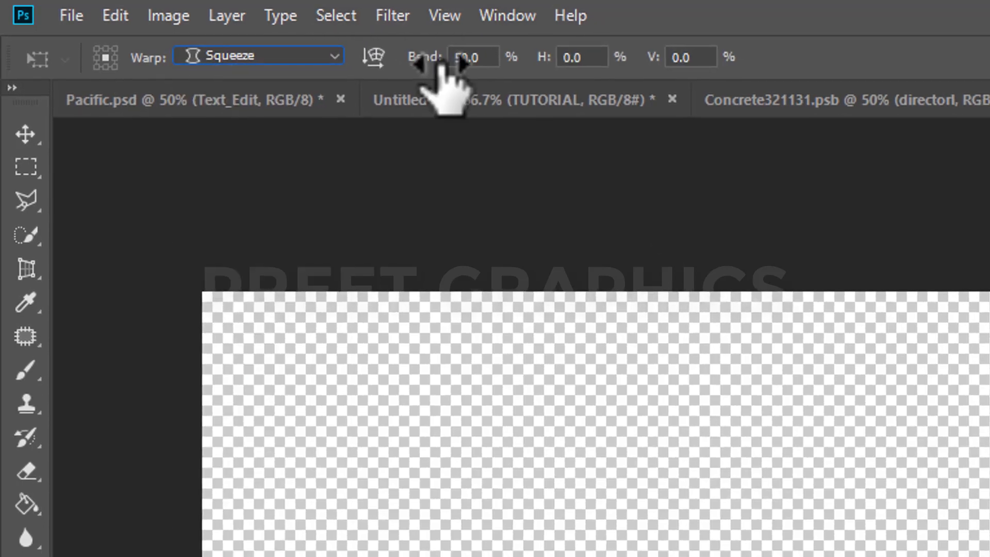
mouse_move(433, 57)
left_mouse_down()
mouse_move(209, 51)
mouse_move(459, 31)
left_mouse_up()
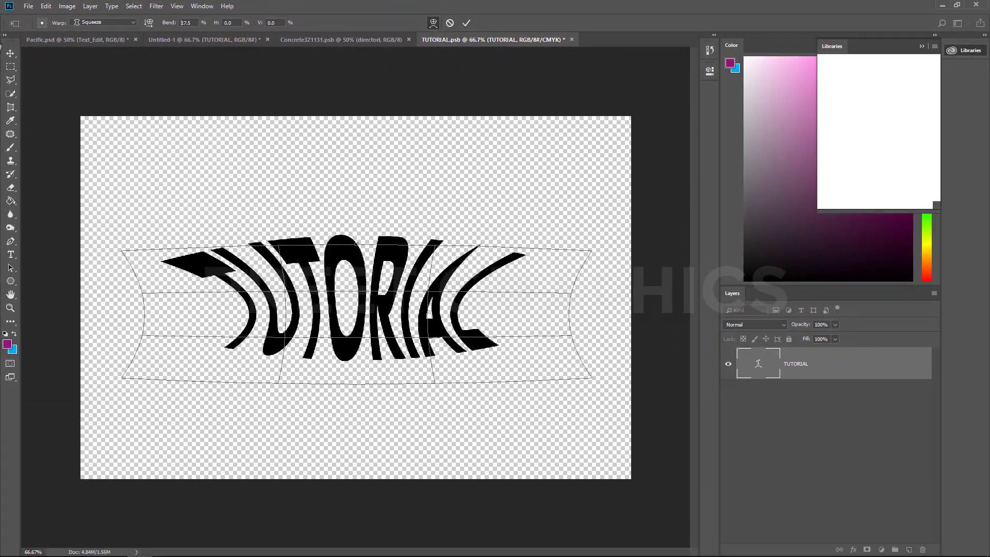
mouse_move(186, 22)
left_mouse_down()
mouse_move(169, 48)
mouse_move(180, 30)
mouse_move(122, 27)
mouse_move(364, 267)
left_mouse_up()
Change the warp style to Inflate and tune its bend and distortion values.
left_click(104, 22)
left_click(97, 198)
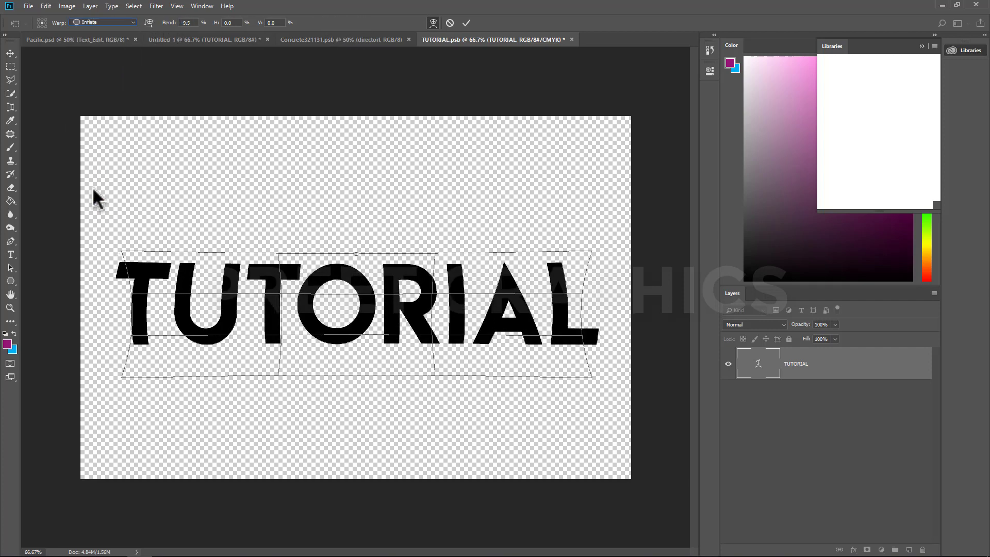
left_click_drag(186, 22, 290, 24)
mouse_move(186, 22)
left_mouse_down()
mouse_move(170, 23)
mouse_move(225, 23)
left_mouse_up()
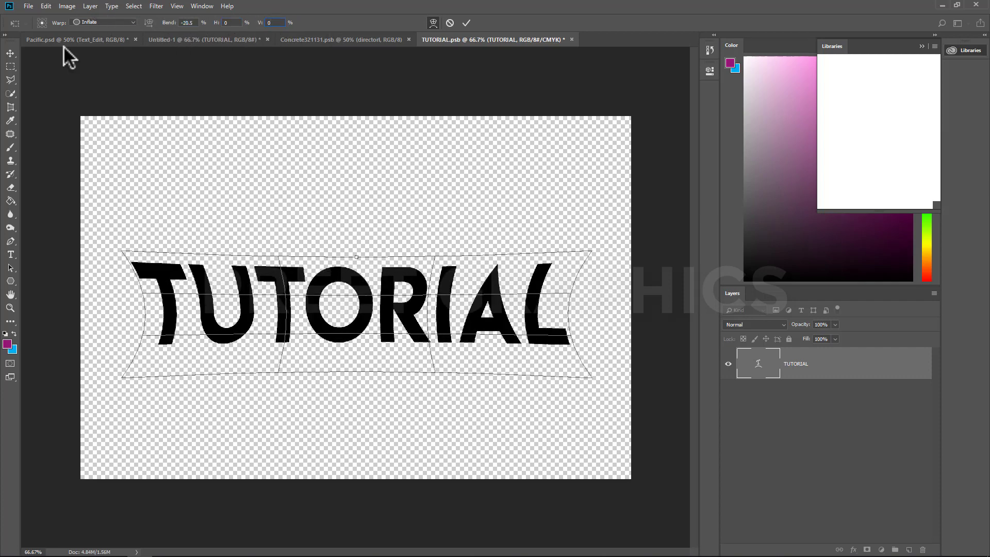
Commit the warp and save the changes back into the smart object.
key("Return")
left_click(205, 39)
left_click(344, 40)
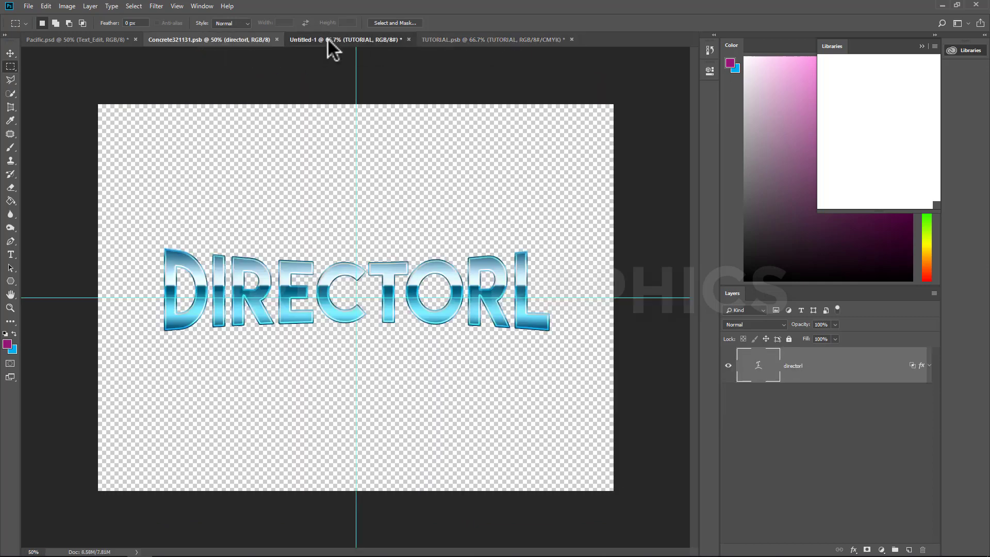
left_click(571, 40)
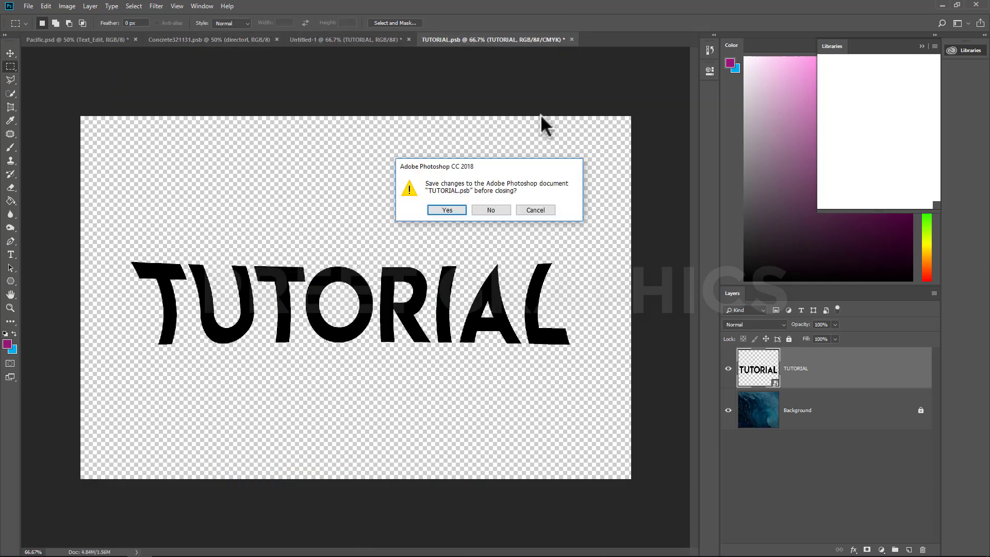
left_click(536, 209)
left_click(573, 41)
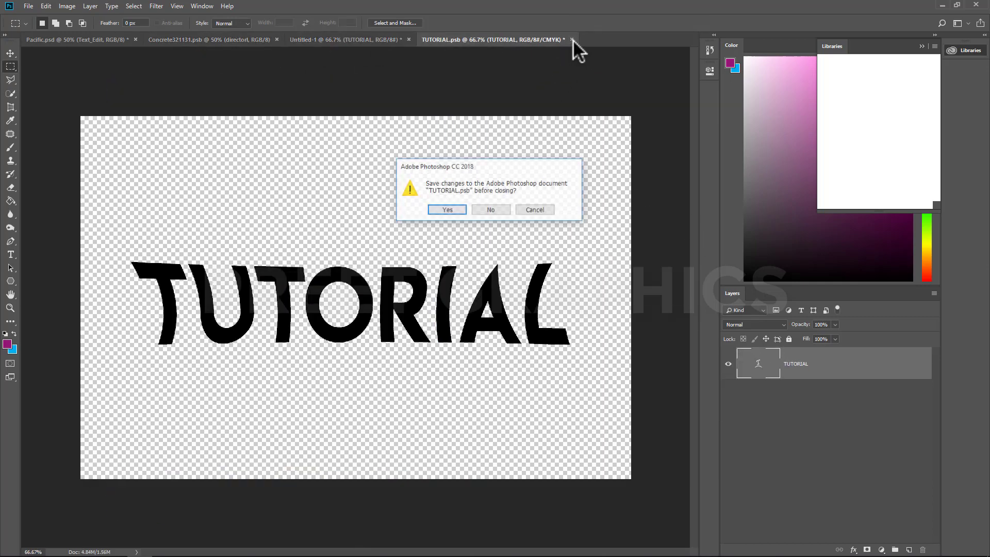
left_click(445, 207)
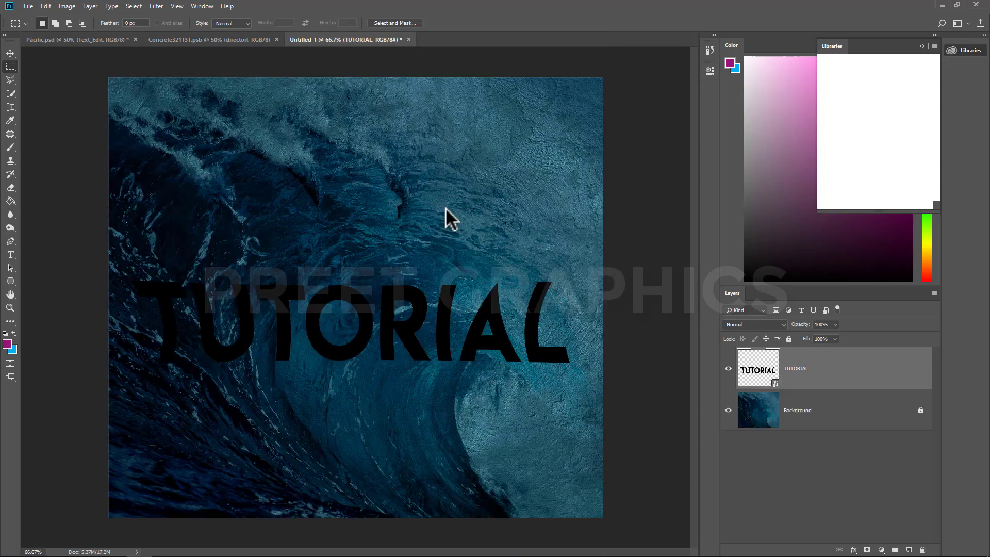
Make the TUTORIAL text white and save it into the smart object.
double_click(758, 368)
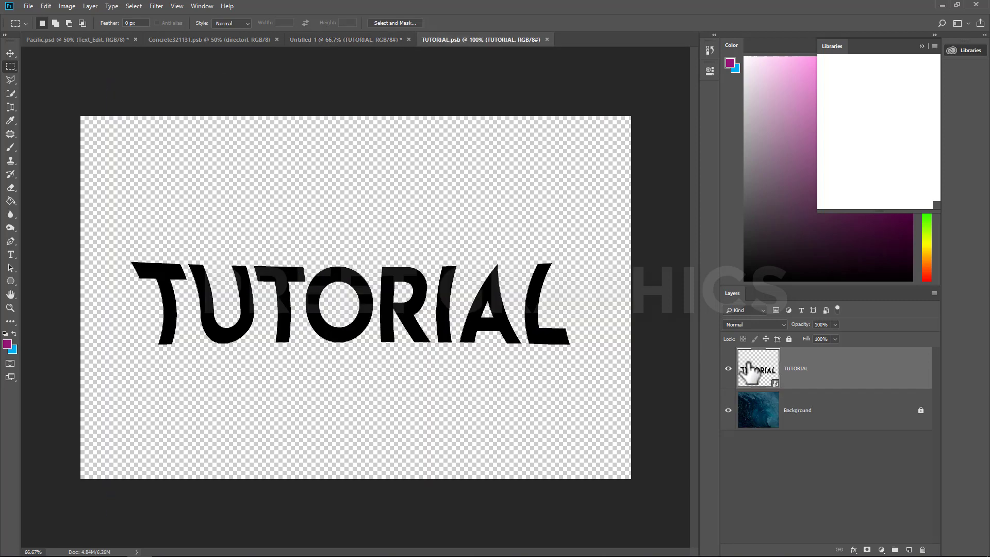
left_click(12, 52)
left_click(709, 70)
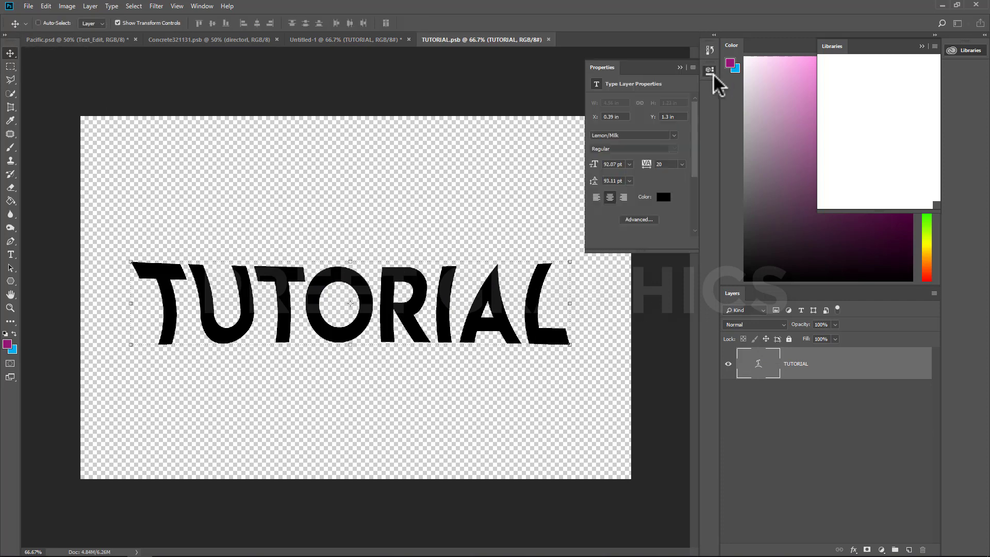
left_click(663, 196)
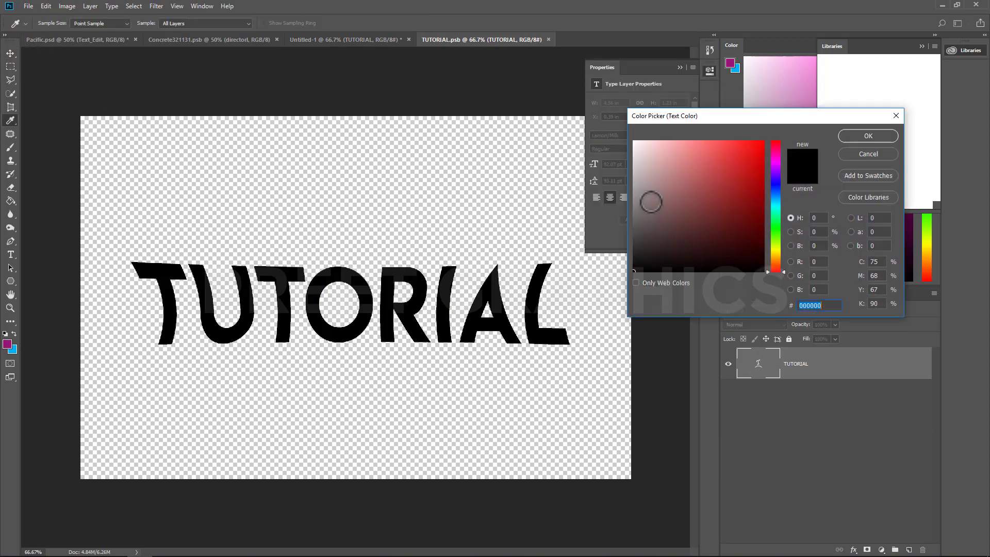
left_click(636, 144)
left_click(868, 137)
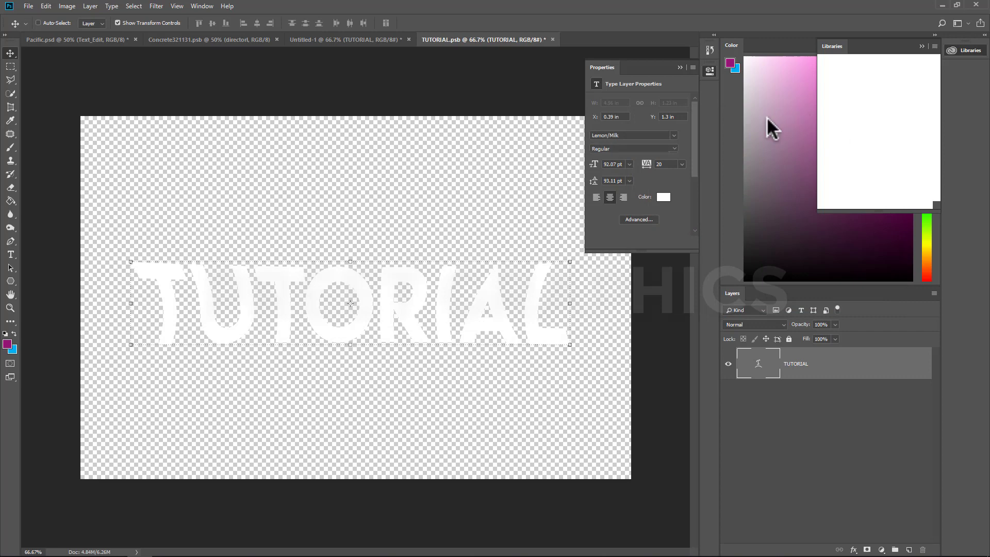
left_click(545, 39)
left_click(450, 207)
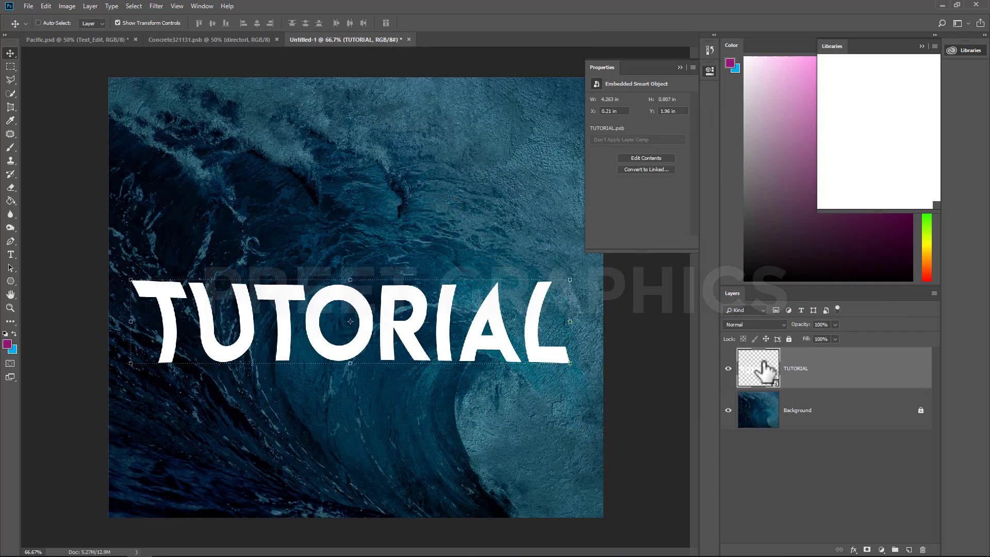
Give the lettering a 4 px outside stroke with a gradient fill.
double_click(759, 368)
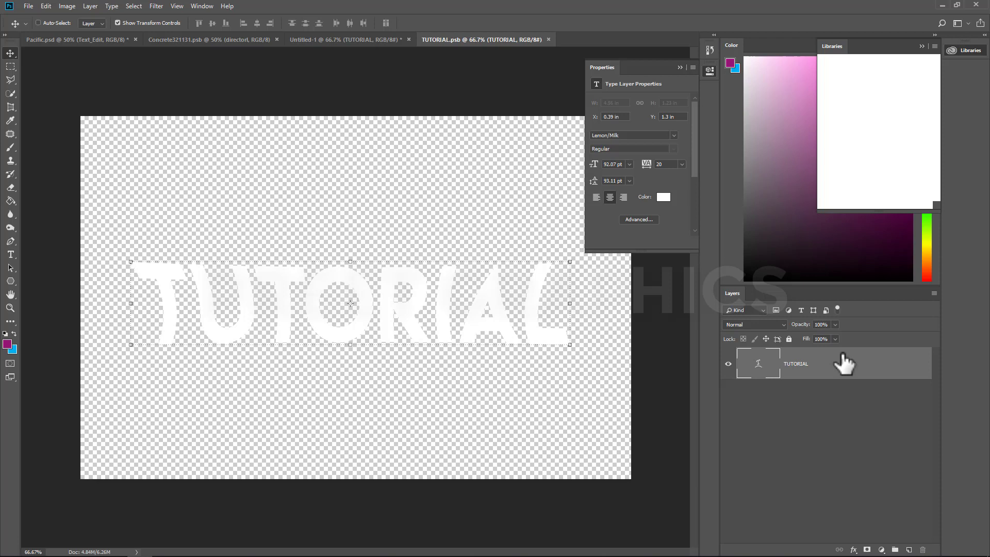
double_click(844, 363)
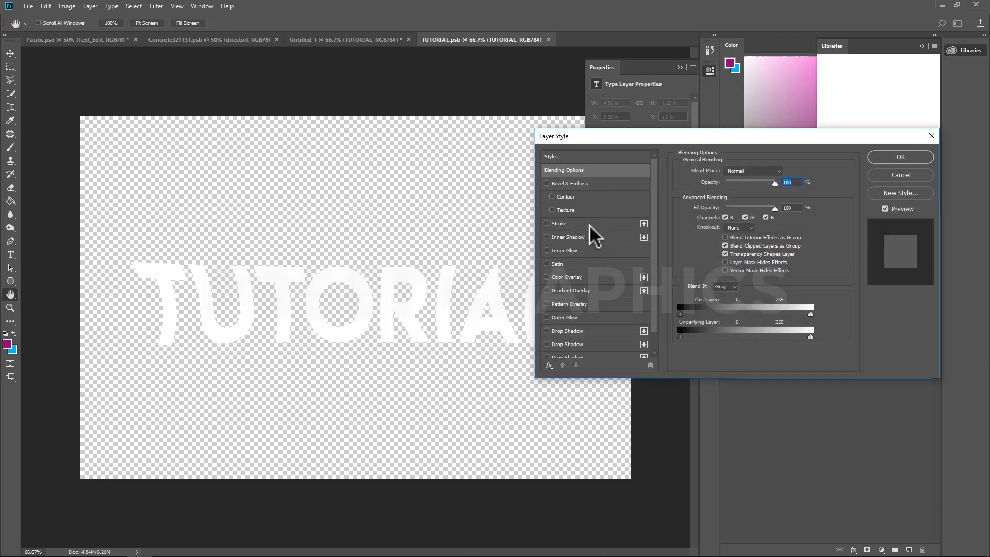
left_click(548, 223)
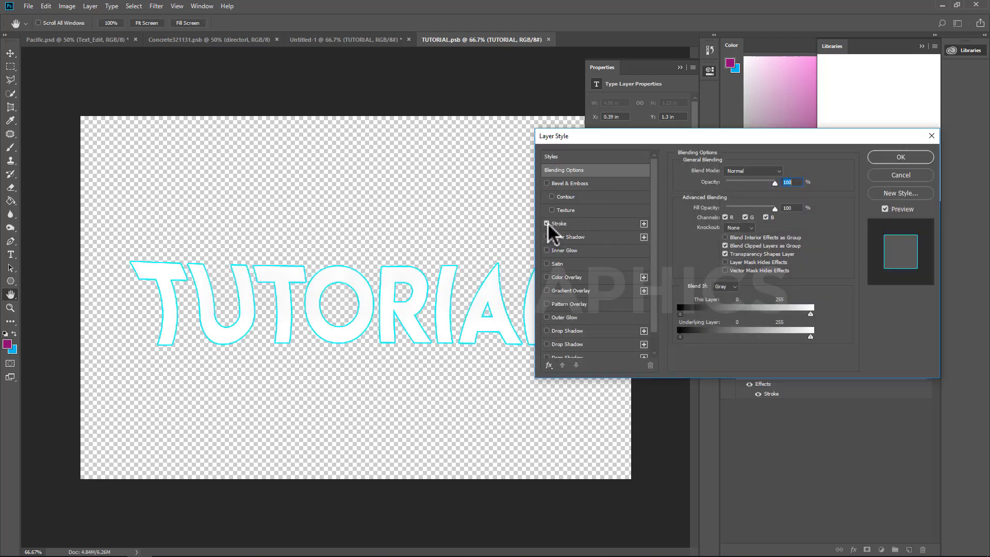
left_click(565, 223)
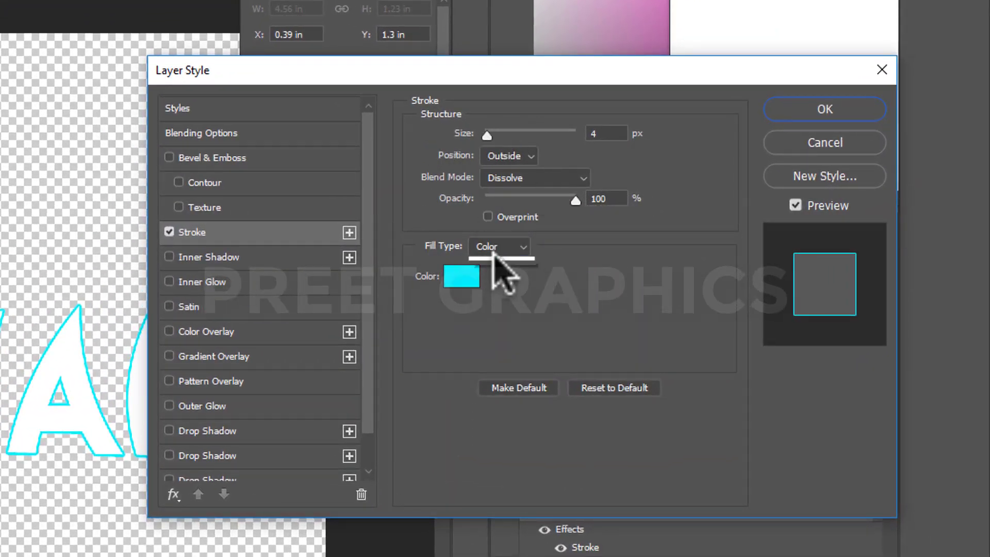
left_click(501, 246)
left_click(496, 273)
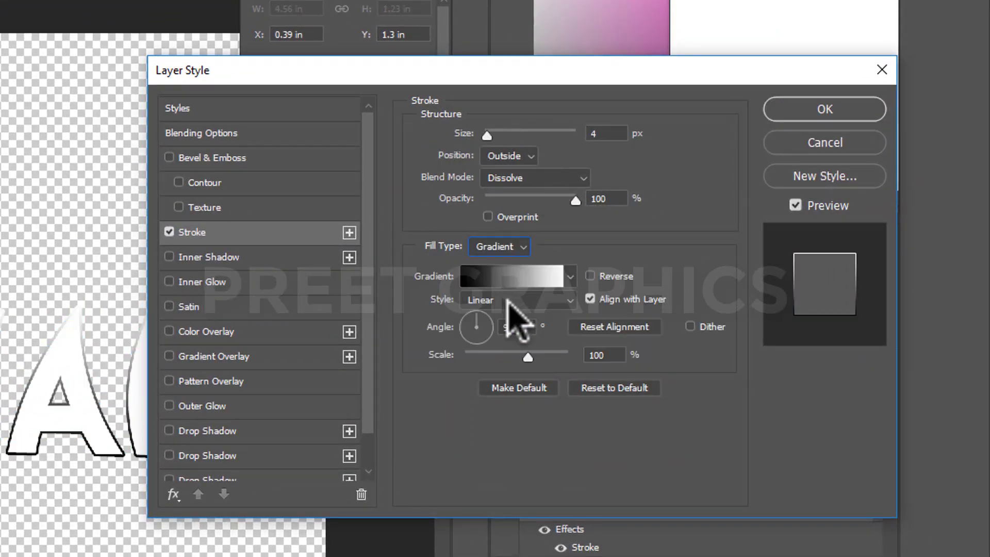
left_click(514, 279)
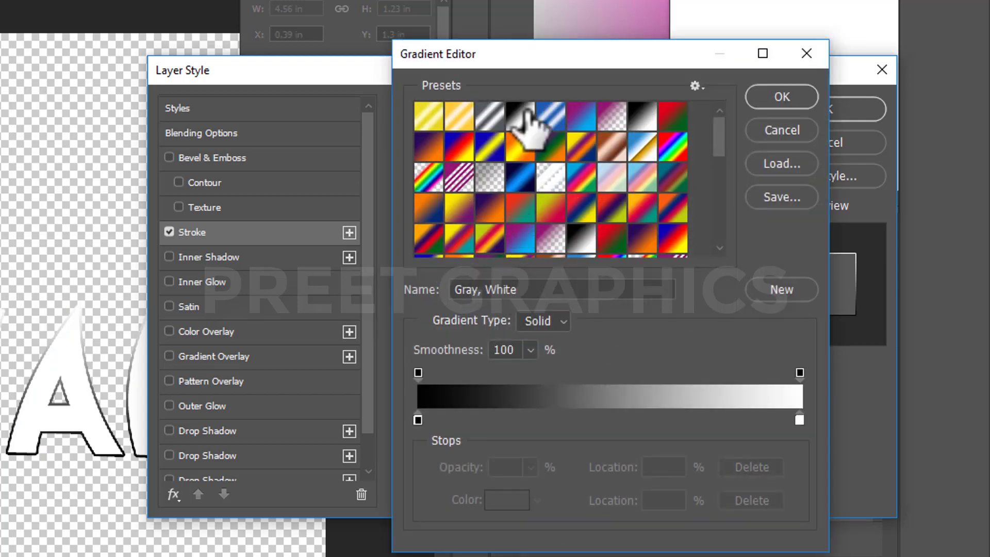
Make the stroke gradient run from a dark blue start stop to a light blue end stop.
mouse_move(534, 94)
left_mouse_down()
mouse_move(537, 59)
mouse_move(510, 22)
left_mouse_up()
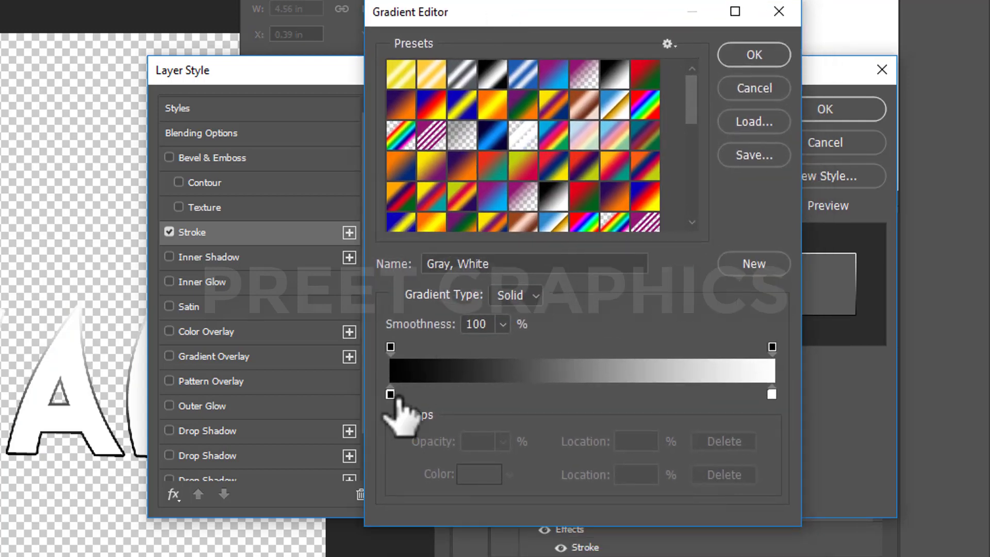
left_click(391, 397)
left_click(772, 394)
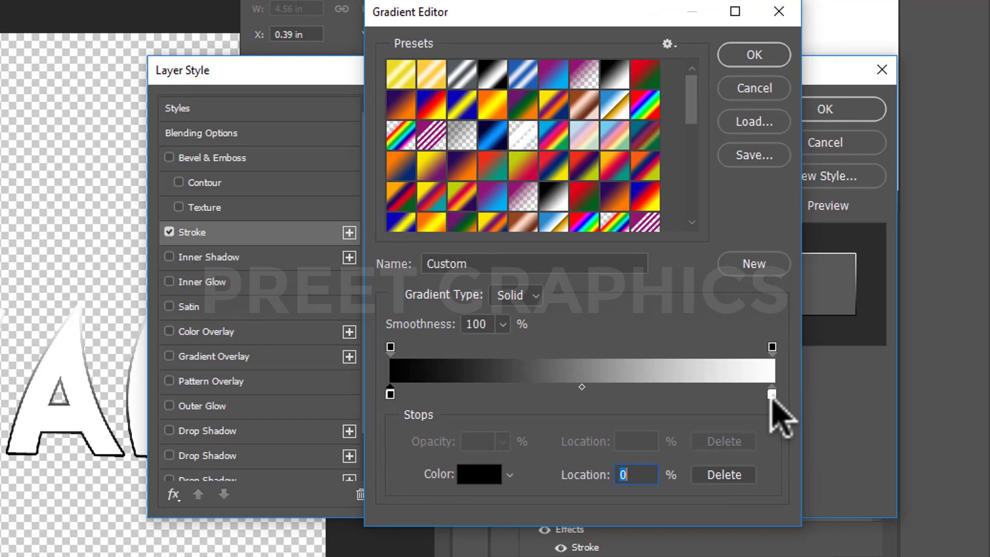
left_click(391, 396)
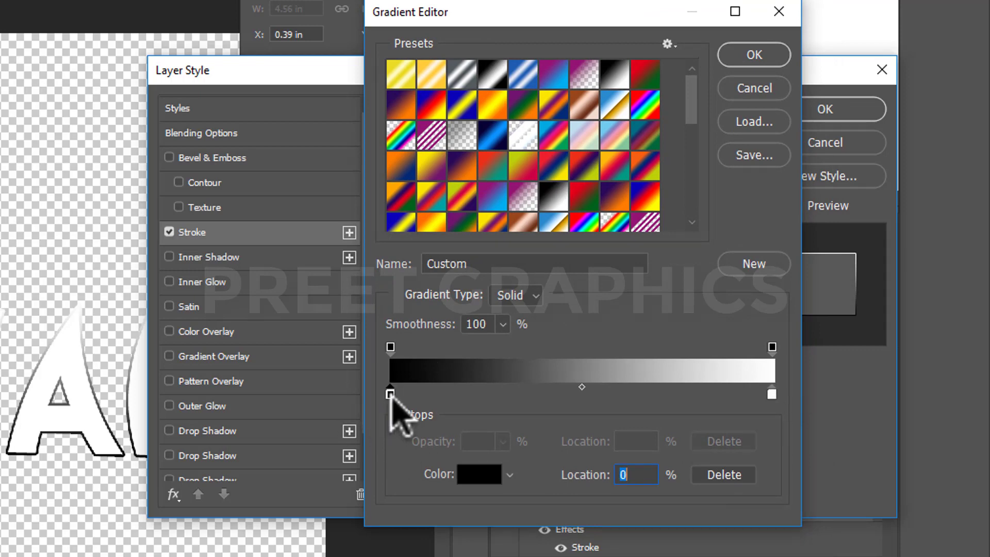
left_click(481, 474)
type("0")
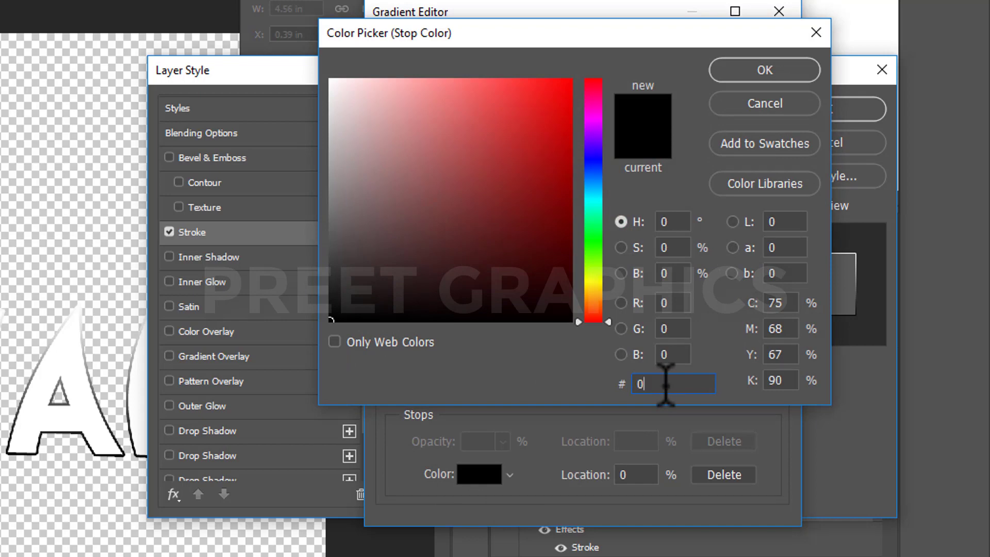
type("24")
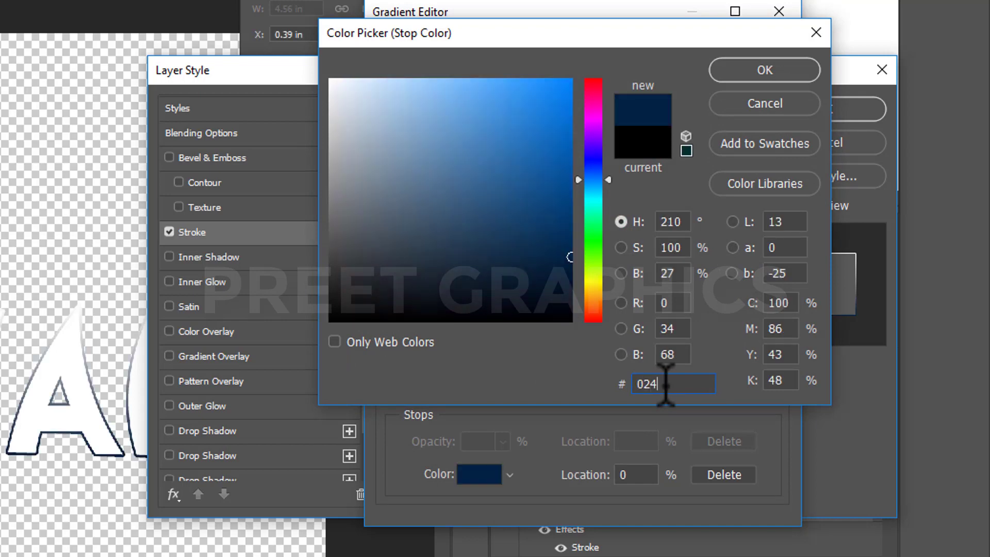
type("665")
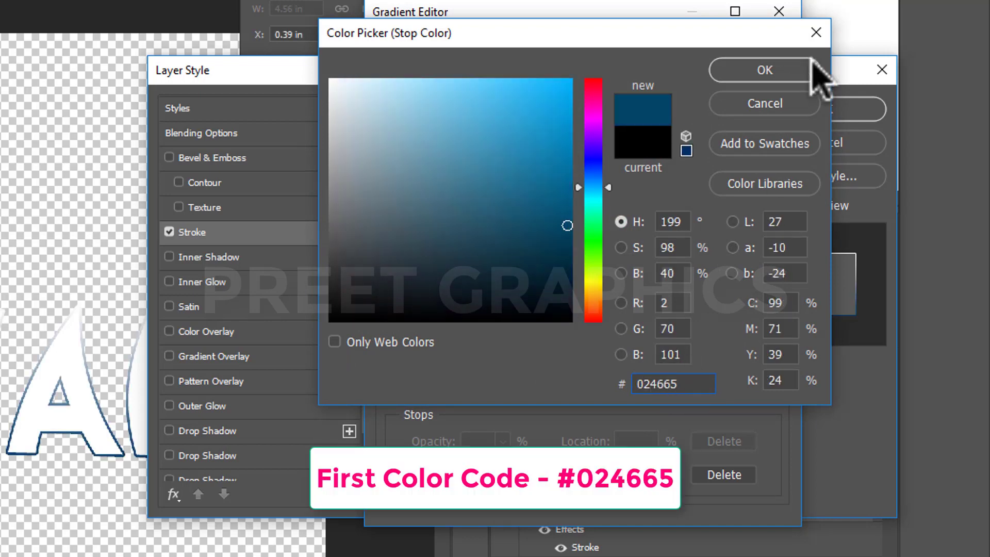
left_click(764, 69)
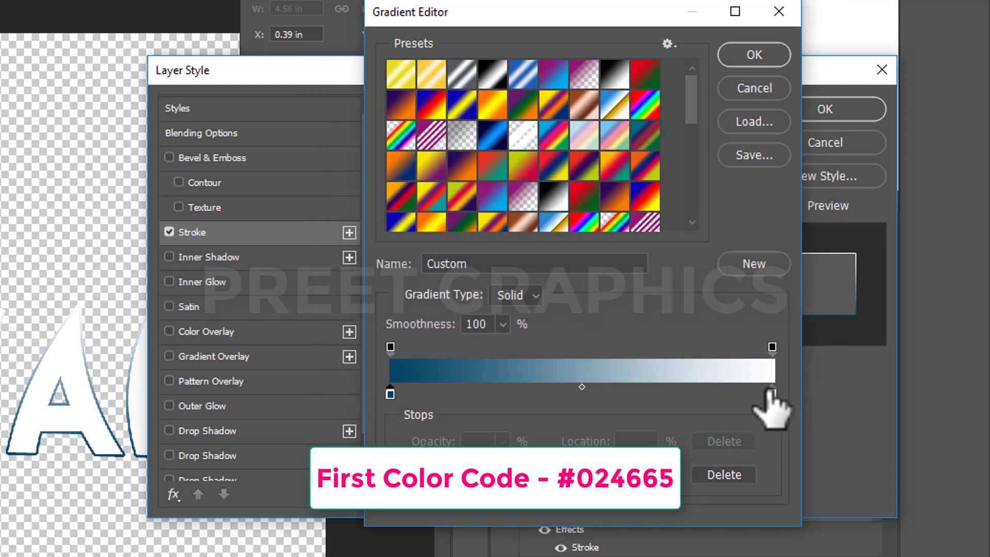
double_click(772, 395)
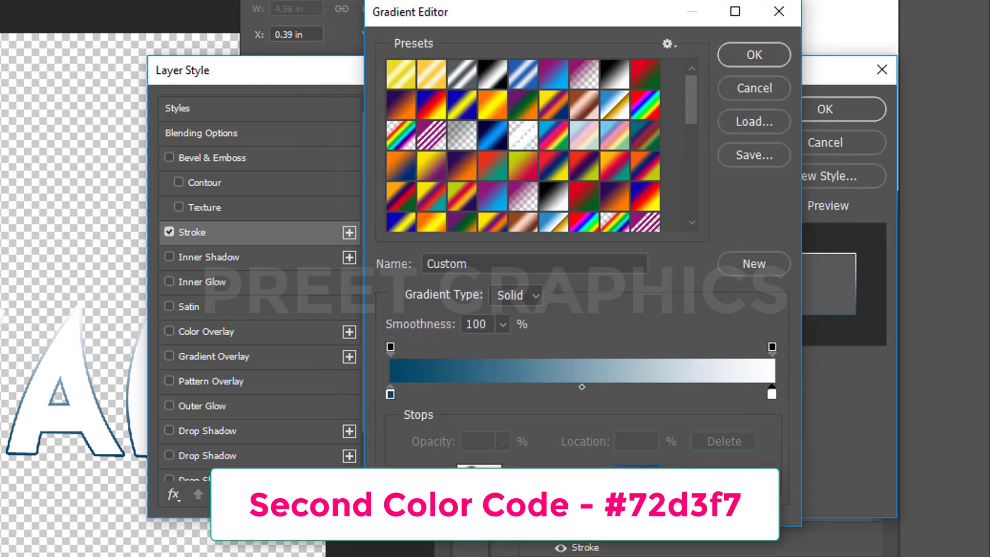
type("72d")
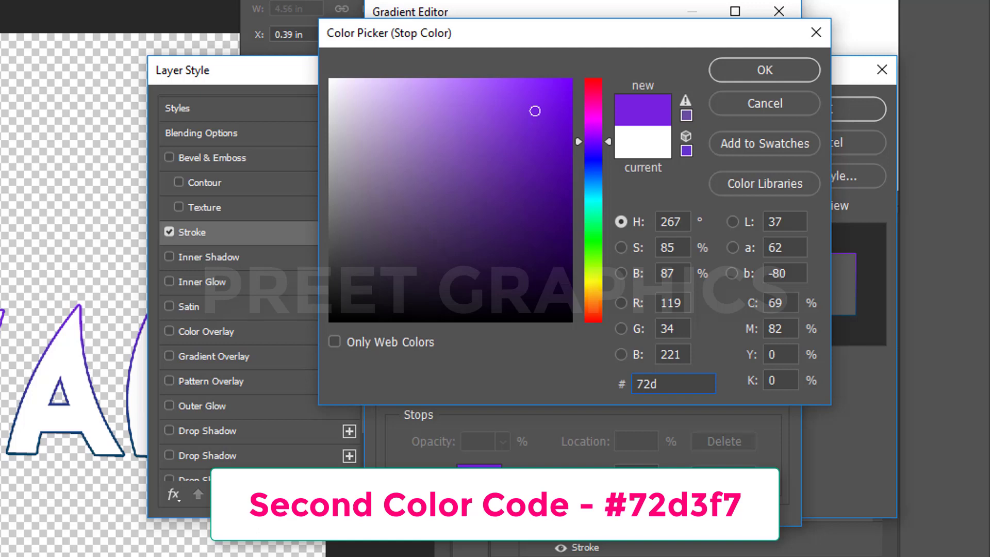
type("3f7")
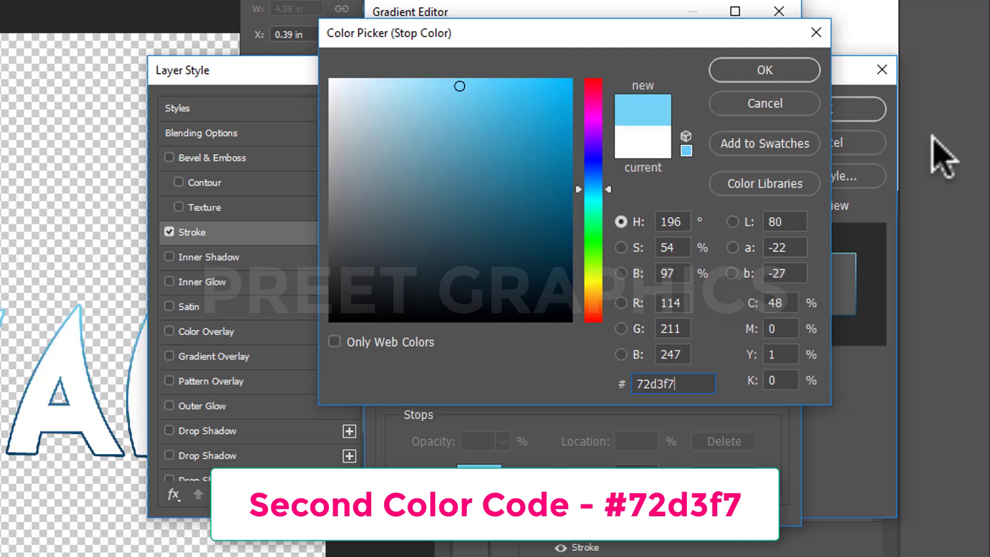
key("Return")
Add repeating light and dark blue stops across the stroke gradient.
left_click_drag(772, 395, 431, 395)
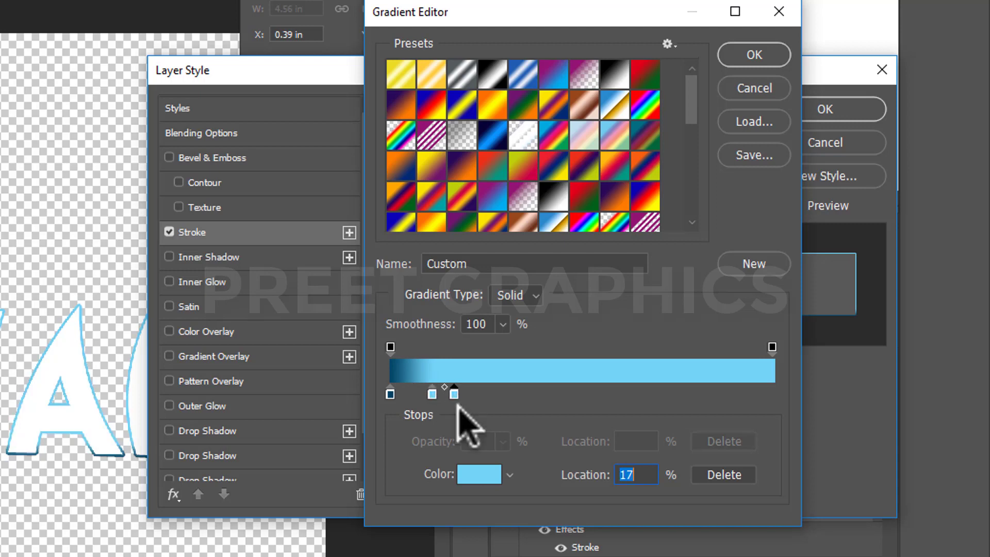
left_click(771, 396)
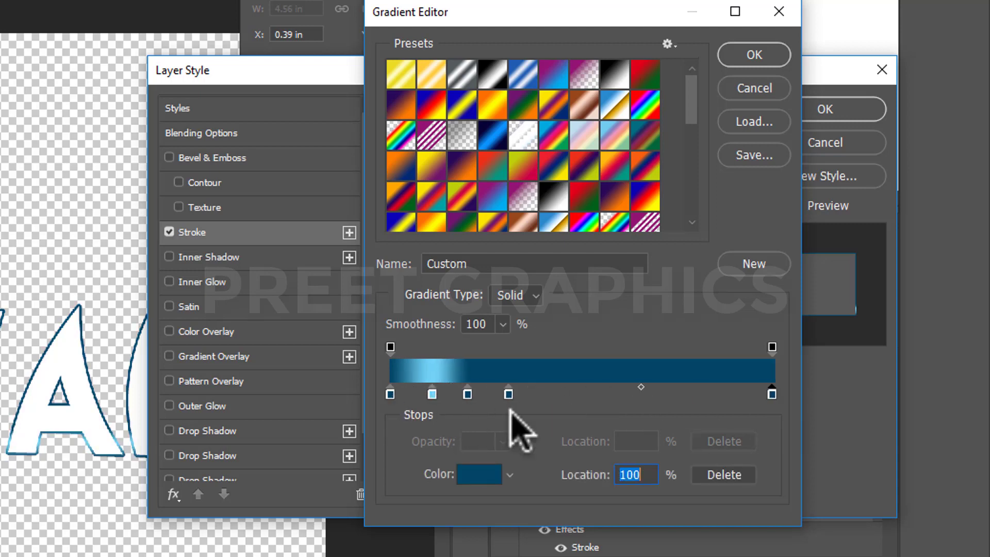
left_click(595, 396)
left_click(439, 396)
left_click(538, 396)
left_click(640, 396)
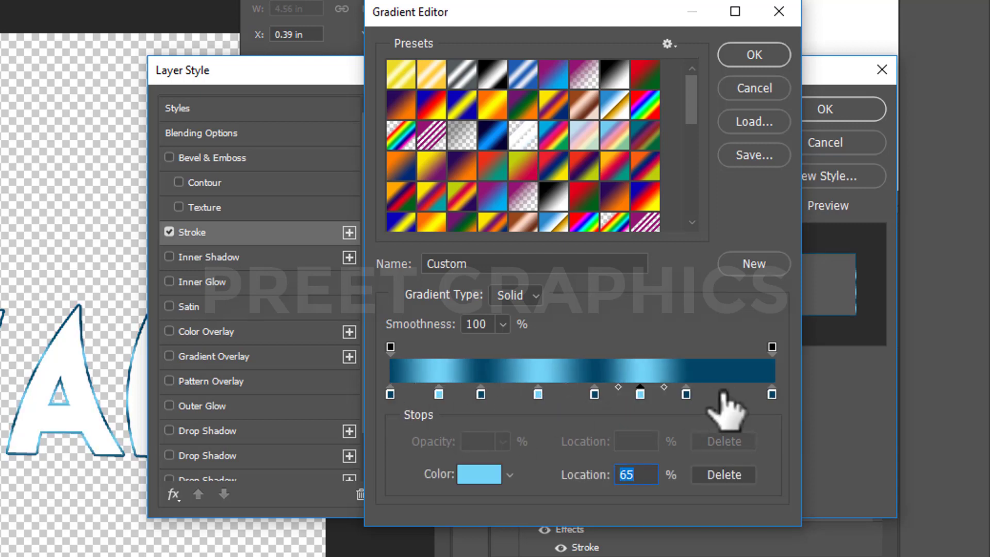
left_click(724, 396)
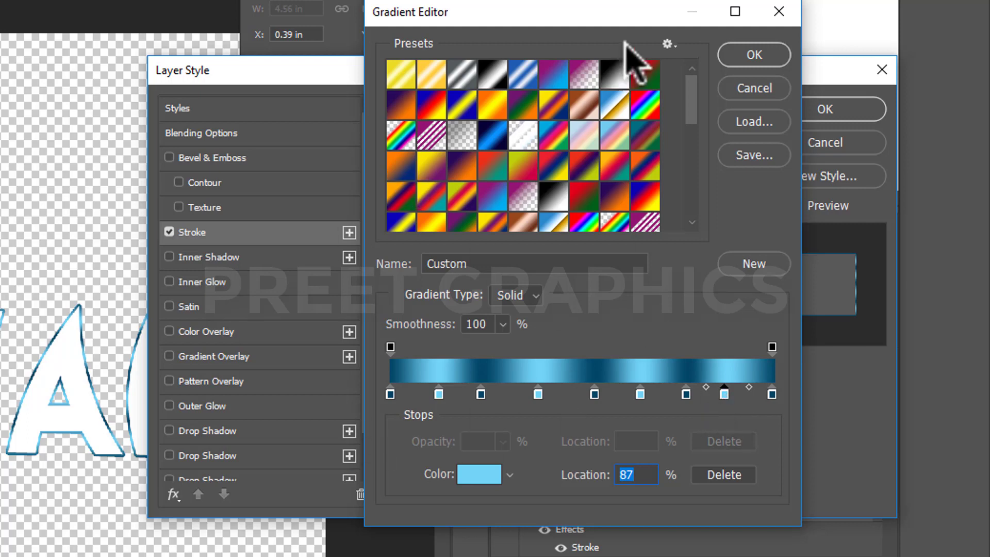
left_click(754, 54)
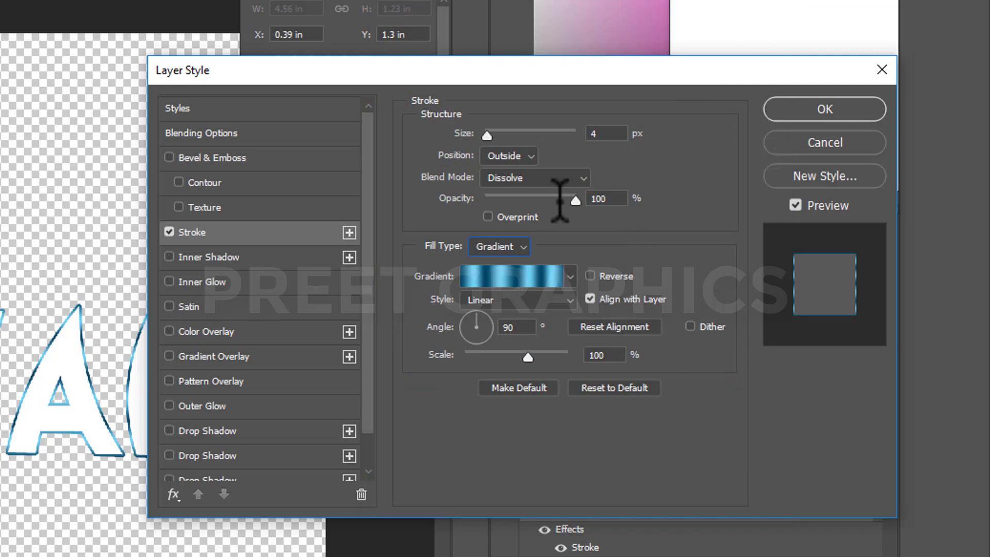
Add a Multiply inner shadow: 29% opacity, distance 4, size 8, global light.
left_click(210, 257)
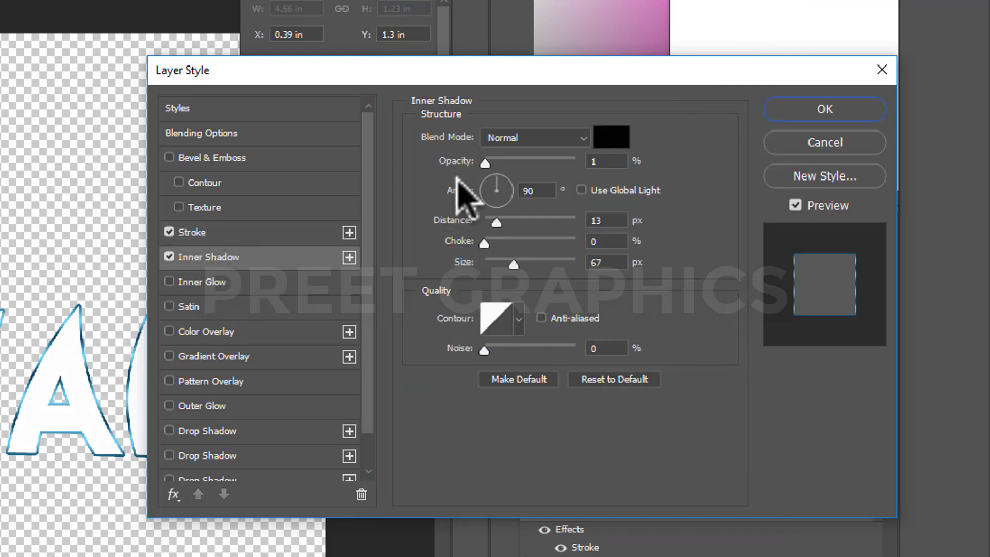
left_click(535, 138)
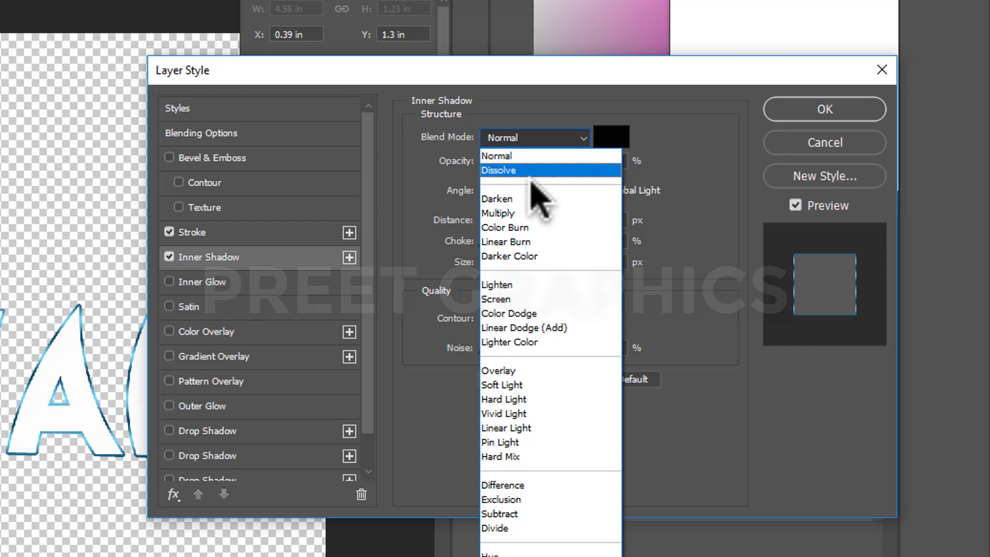
left_click(499, 213)
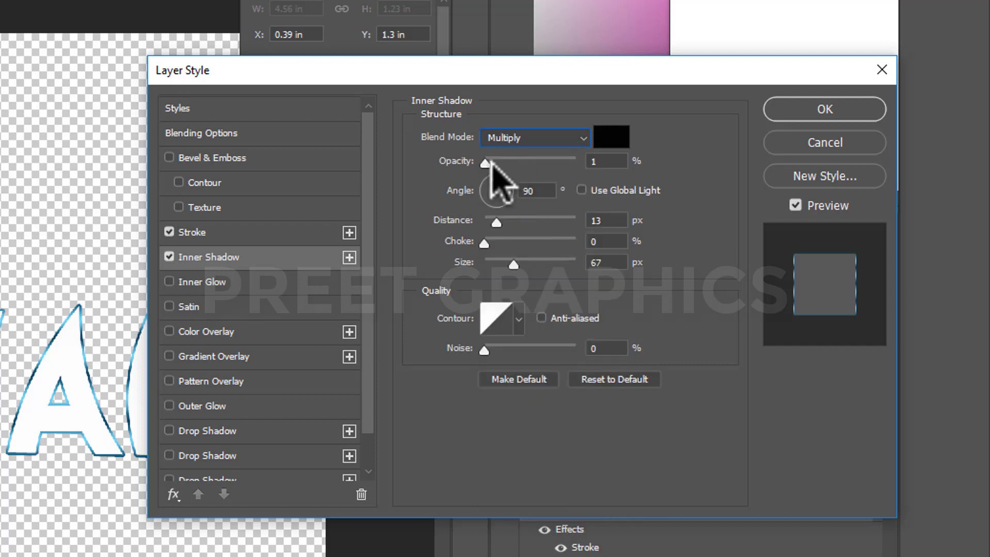
mouse_move(496, 162)
left_mouse_down()
mouse_move(511, 163)
mouse_move(489, 193)
mouse_move(488, 222)
left_mouse_up()
double_click(604, 263)
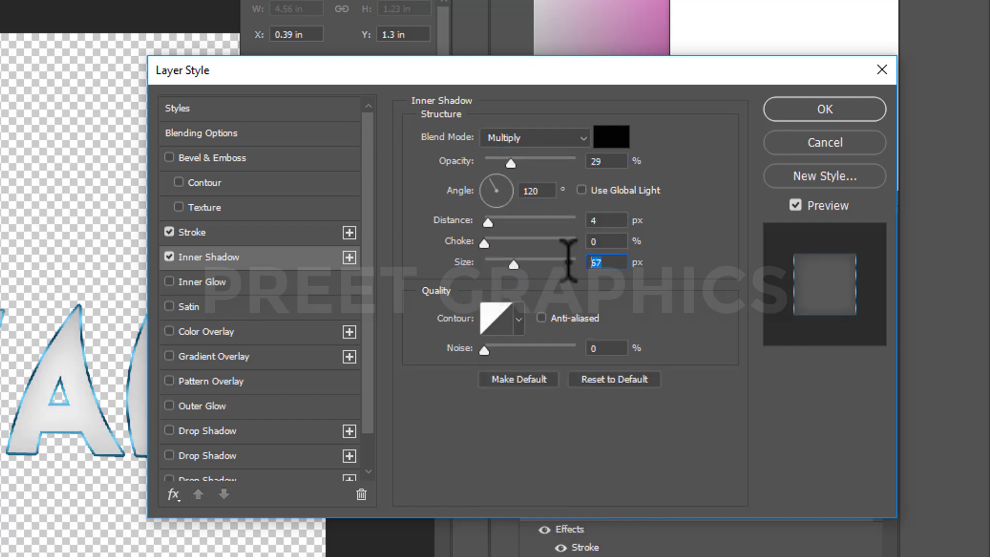
type("8")
left_click(582, 191)
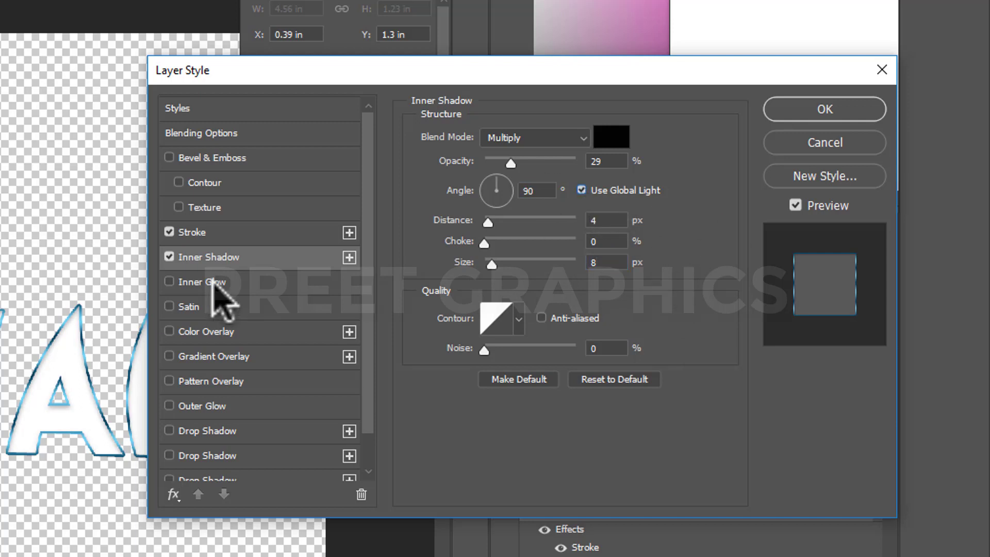
Add an Overlay light grey inner glow from the edges: choke 63, size 4, range 50.
left_click(231, 286)
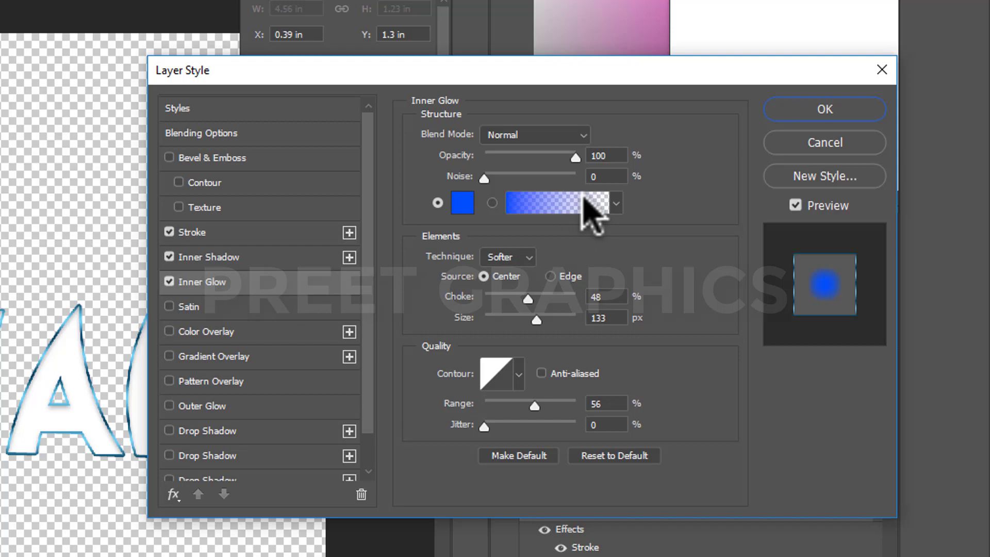
left_click(537, 136)
left_click(519, 335)
left_click(463, 203)
left_click(634, 94)
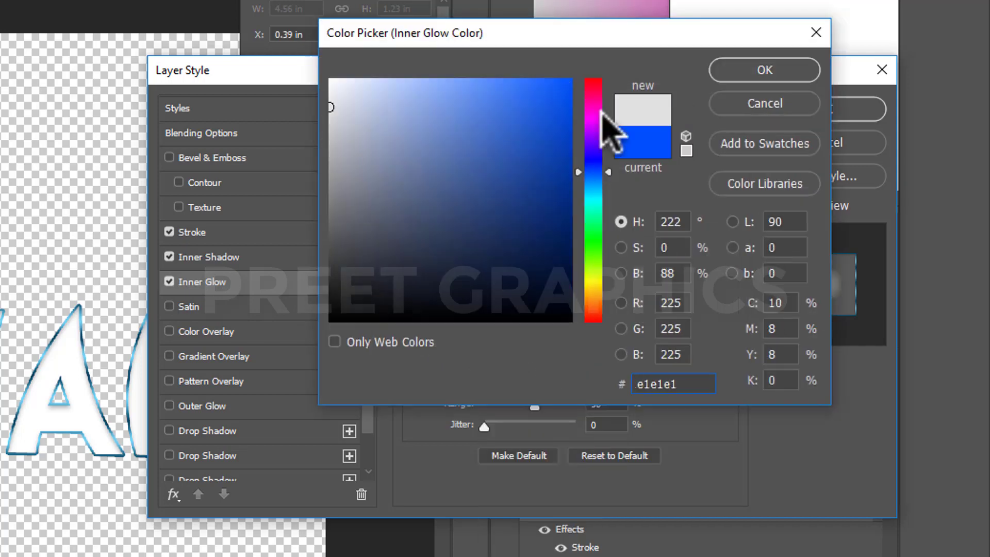
left_click(763, 69)
left_click(551, 276)
mouse_move(529, 299)
left_mouse_down()
mouse_move(541, 299)
mouse_move(487, 320)
left_mouse_up()
left_click_drag(535, 406, 530, 405)
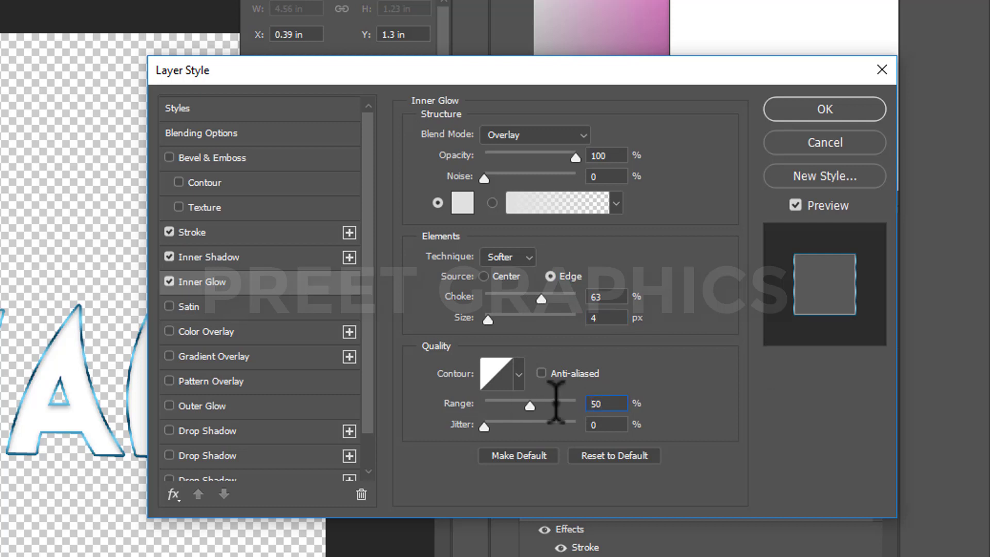
left_click(242, 306)
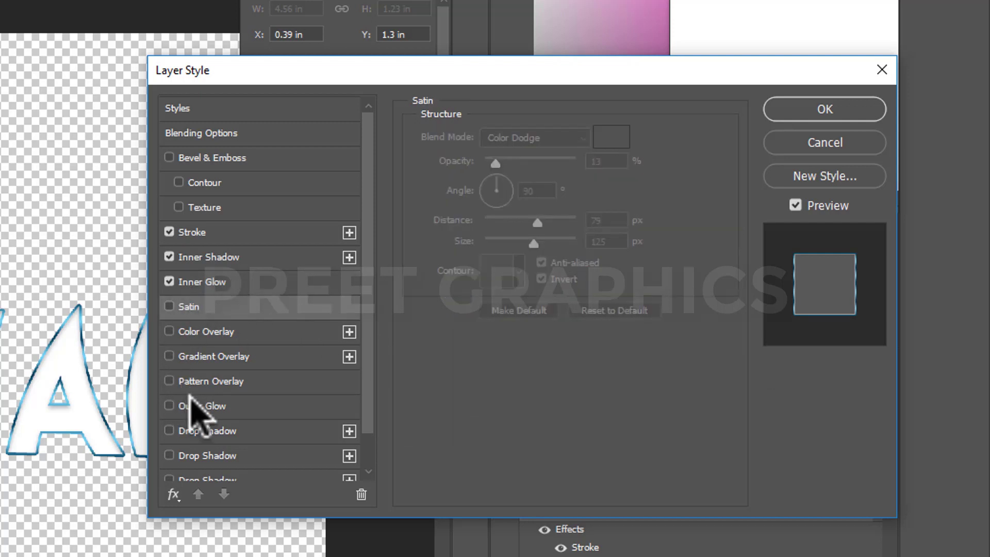
Turn on Gradient Overlay with a 135° angle and 88 scale.
left_click(169, 356)
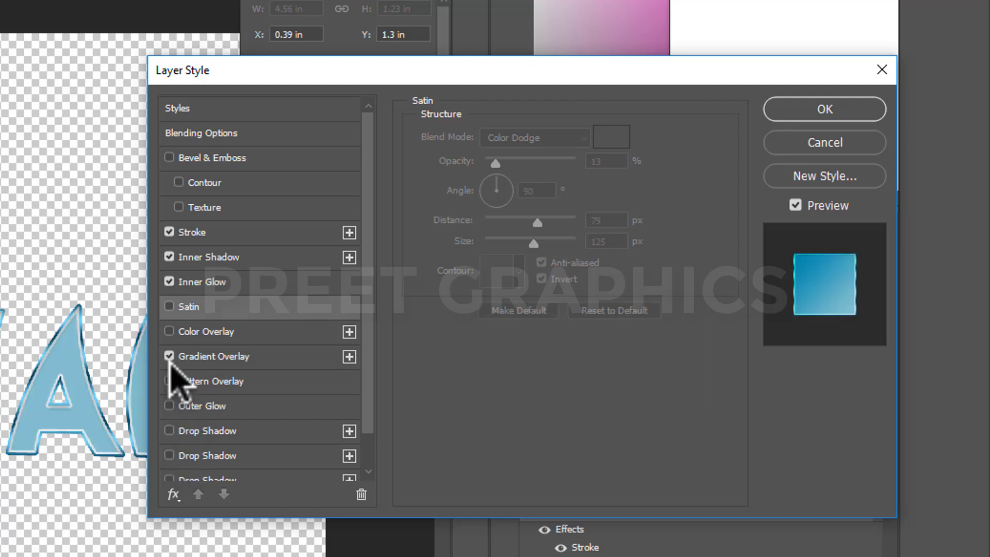
left_click(232, 356)
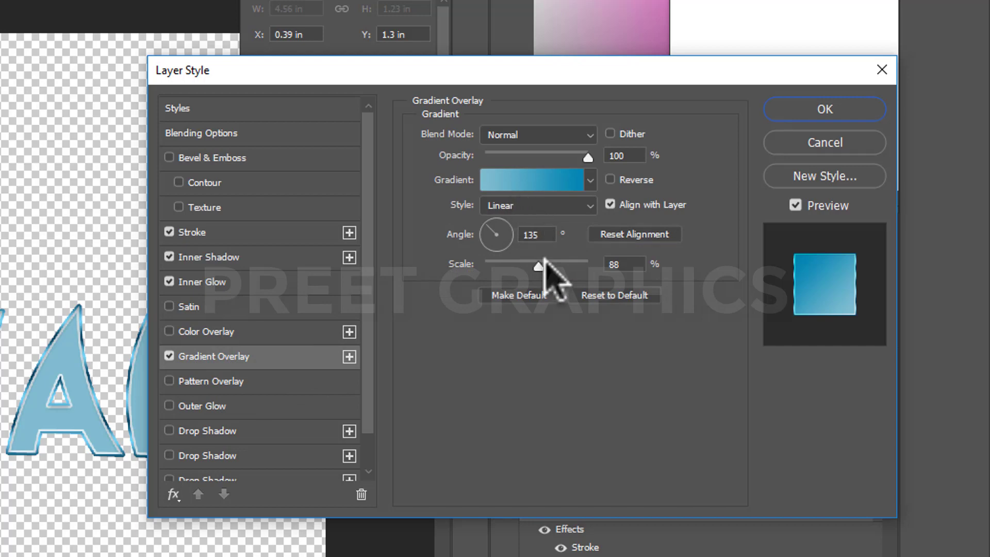
double_click(533, 235)
left_click(531, 180)
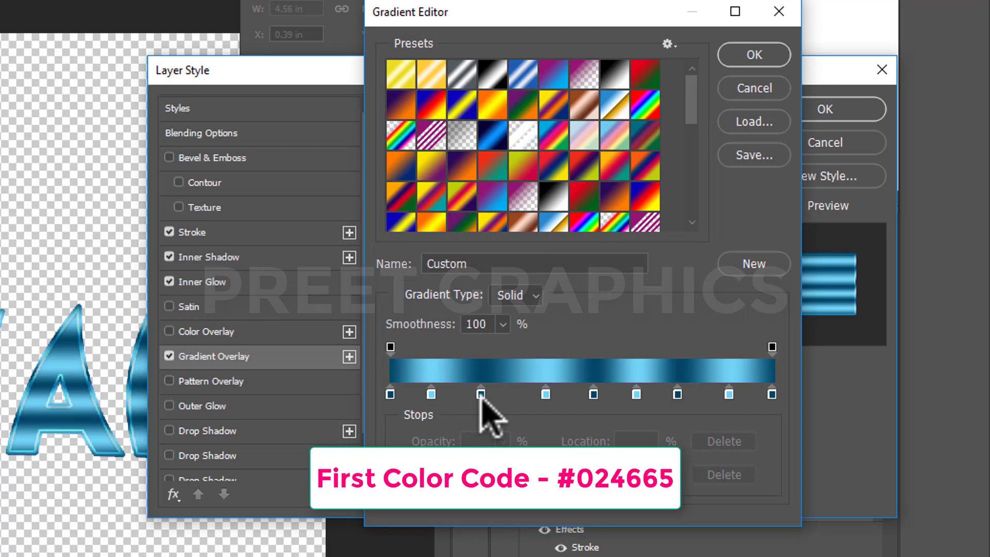
Remove extra stops from the overlay gradient and move a light stop to 75%.
left_click_drag(481, 396, 495, 433)
left_click_drag(546, 396, 558, 433)
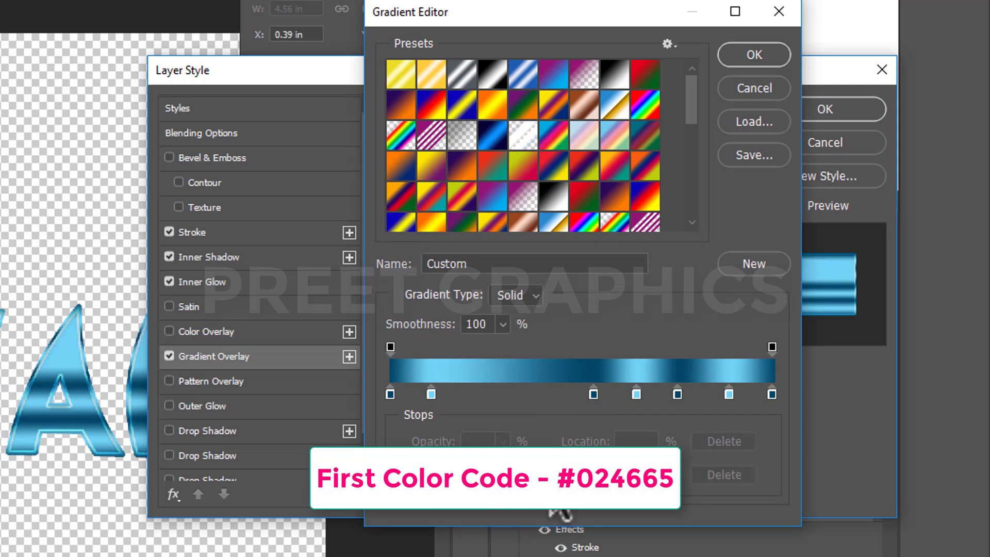
left_click_drag(679, 396, 681, 465)
left_click(676, 396)
left_click_drag(676, 396, 689, 473)
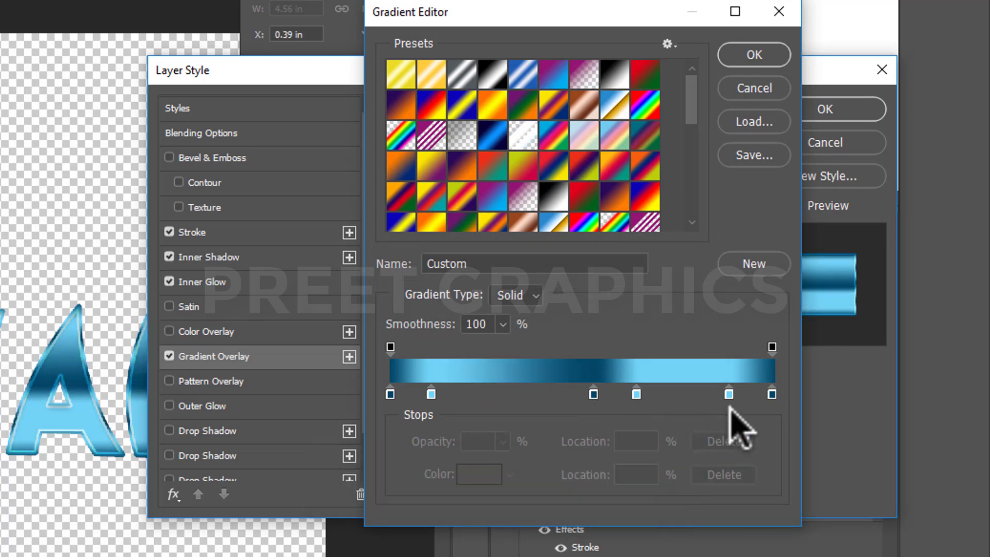
left_click_drag(729, 396, 688, 503)
left_click_drag(635, 396, 678, 396)
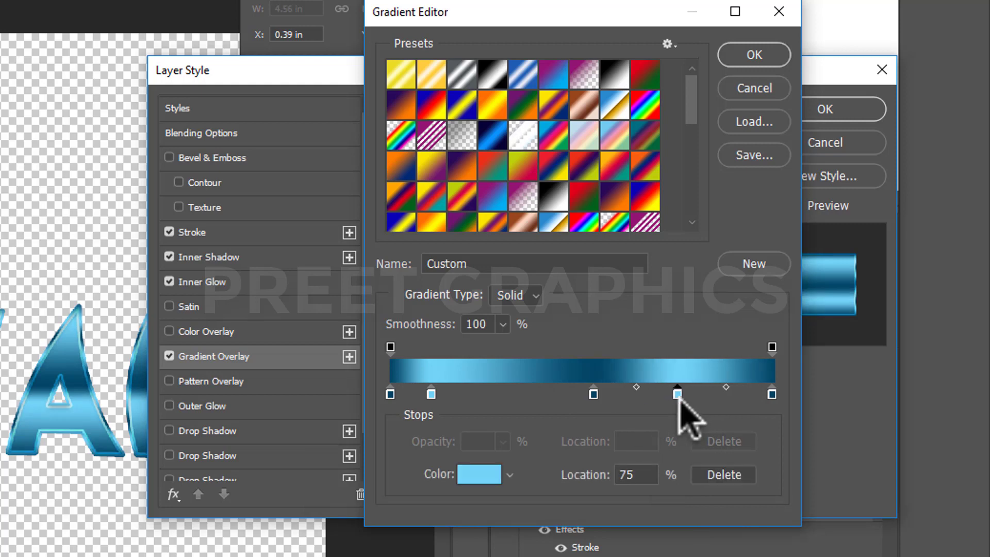
mouse_move(431, 397)
left_mouse_down()
mouse_move(547, 396)
mouse_move(478, 397)
left_mouse_up()
Recolour one overlay gradient stop to light cyan #84deff and confirm the gradient.
double_click(578, 396)
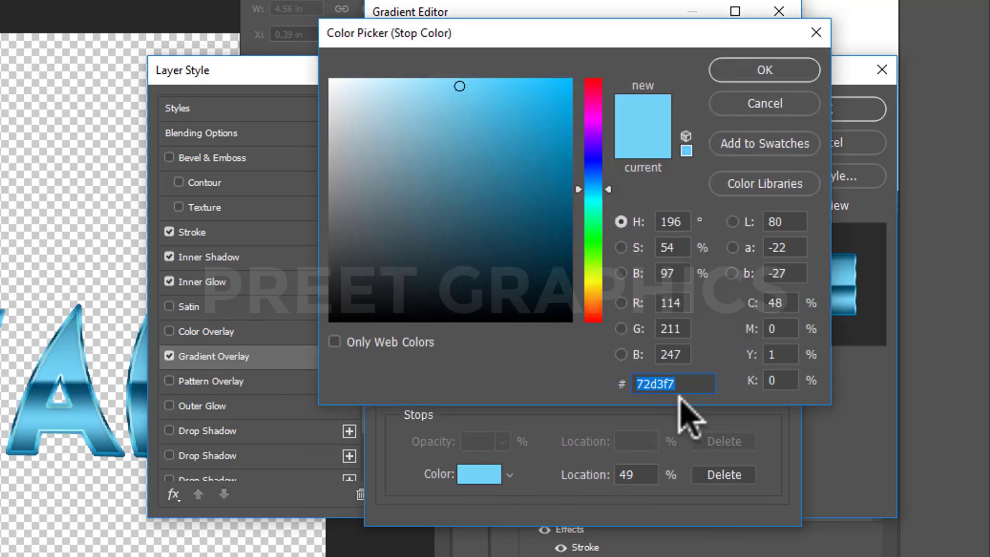
left_click(519, 294)
left_click(457, 83)
left_click(765, 70)
left_click(448, 80)
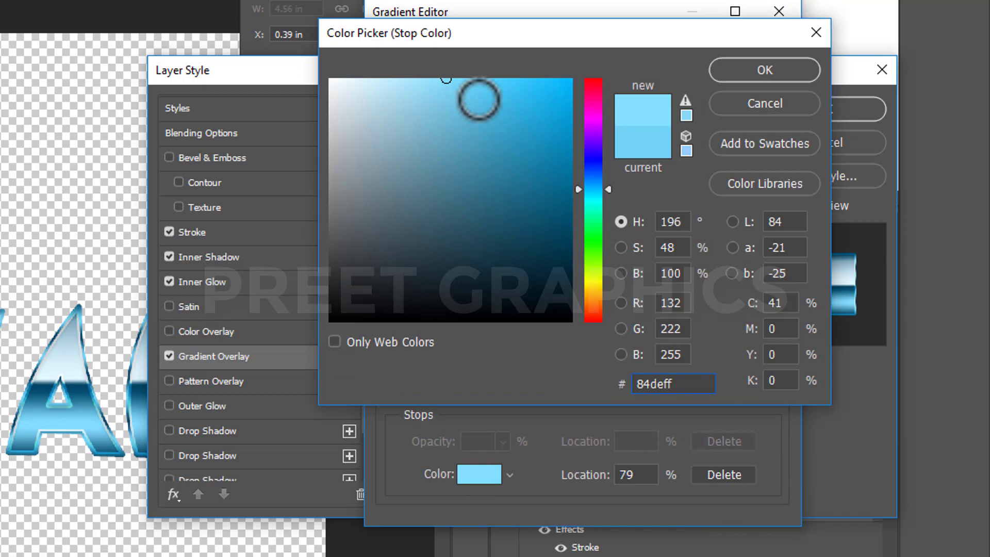
left_click(765, 69)
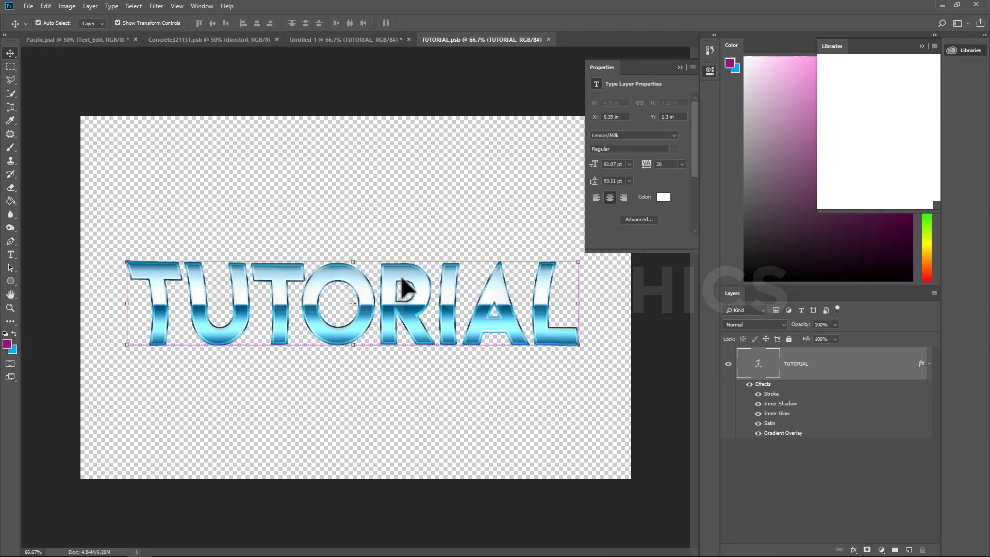
Warp the chrome TUTORIAL lettering with the Bulge style.
key("ctrl+t")
right_click(368, 292)
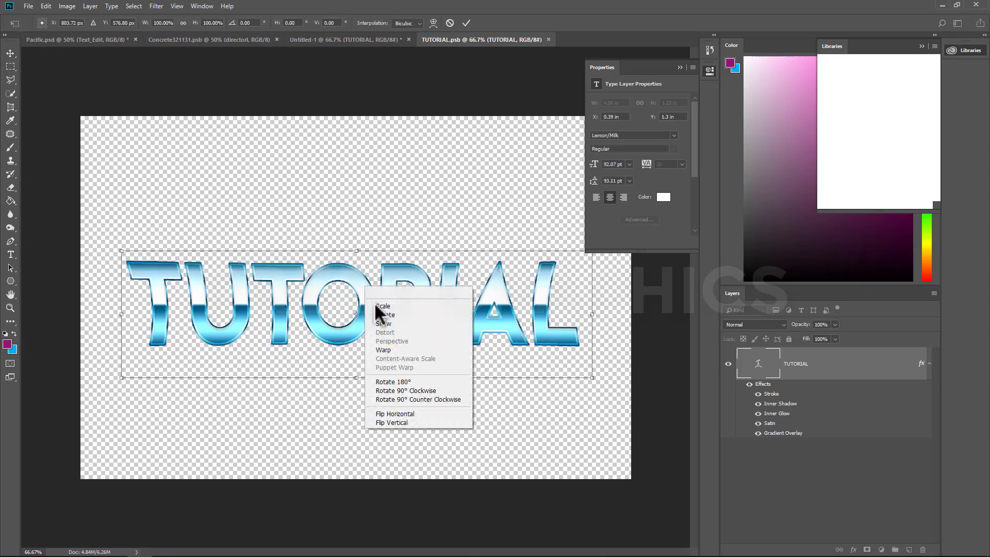
left_click(387, 354)
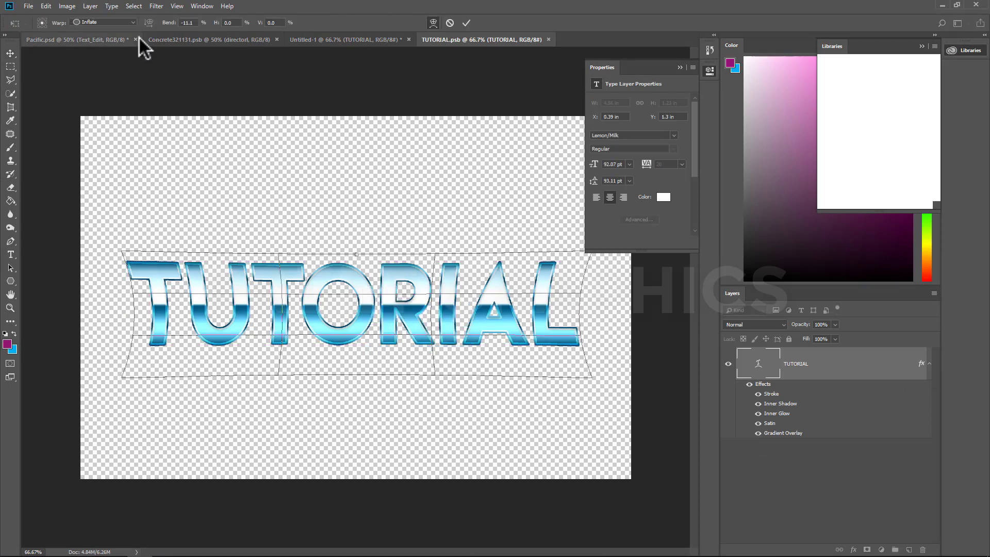
left_click(104, 22)
left_click(97, 104)
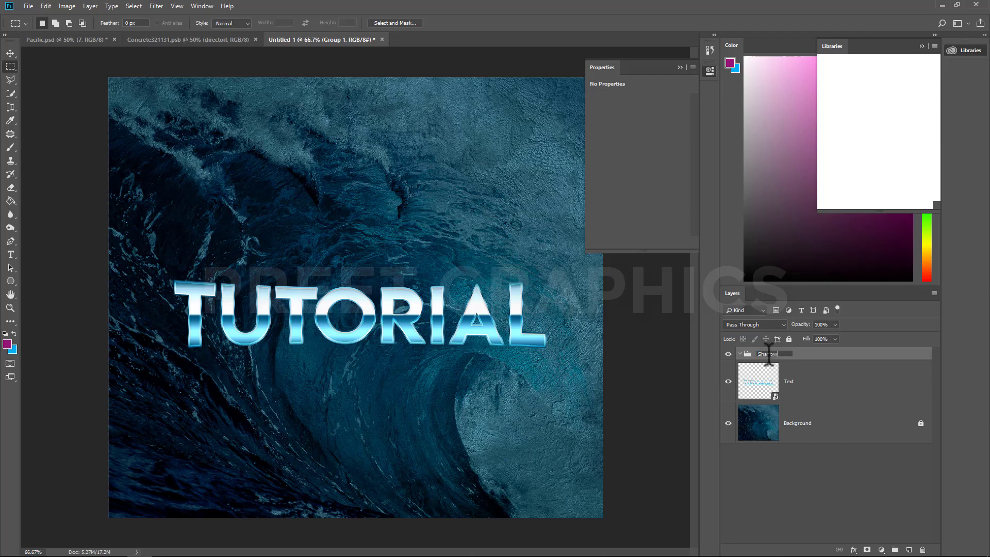
Name the group Shadow, move it below Text, and duplicate Text repeatedly.
key("Return")
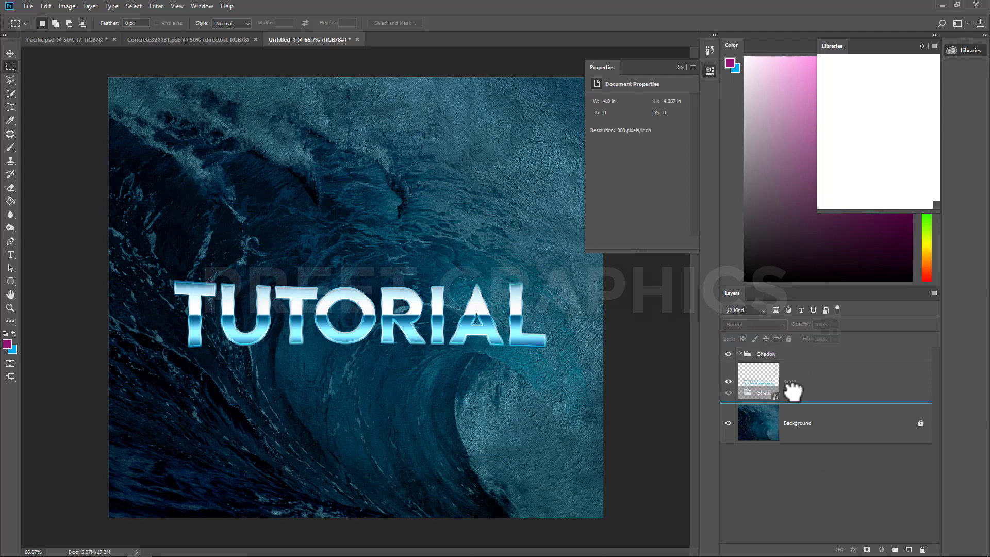
left_click_drag(797, 353, 855, 405)
left_click(845, 380)
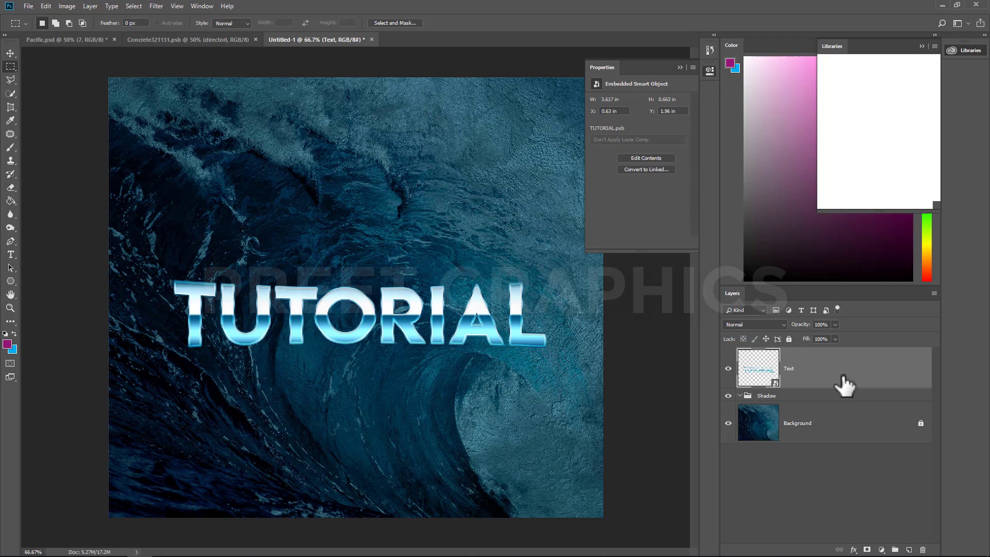
key("ctrl+j")
key("ctrl+j")
key("ctrl+j")
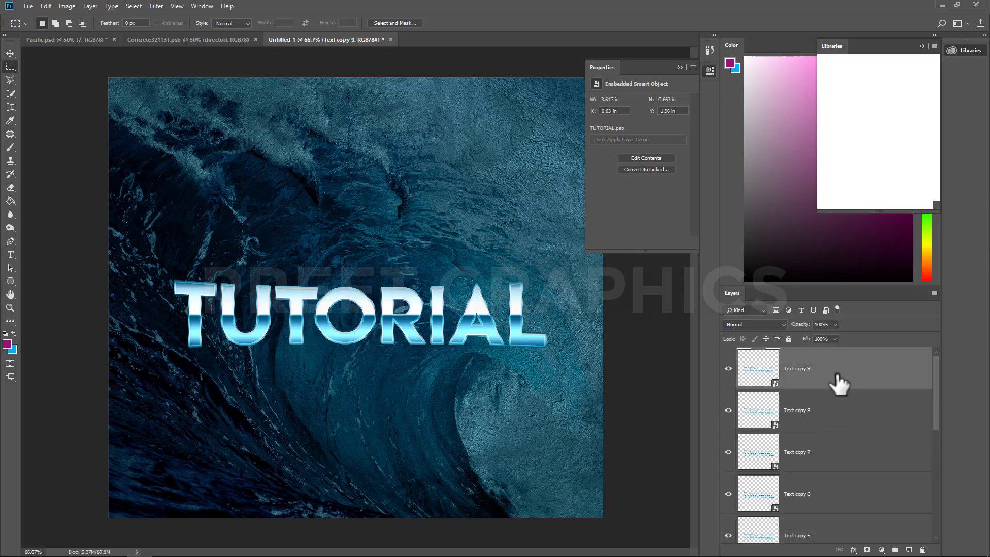
Move the text copies into the expanded Shadow group and select Text copy 9.
left_click(820, 534, "shift")
left_click_drag(820, 464, 793, 485)
left_click(740, 396)
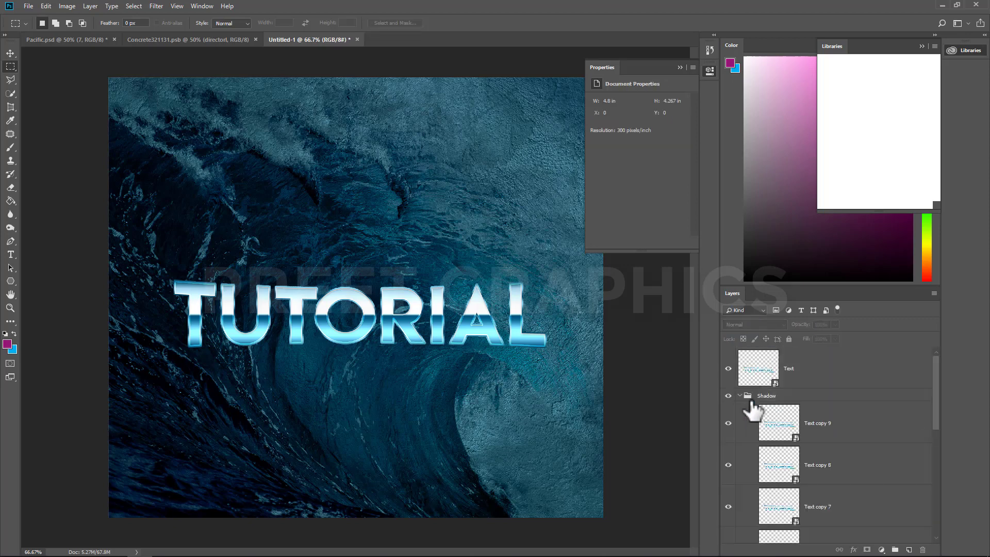
left_click(820, 423)
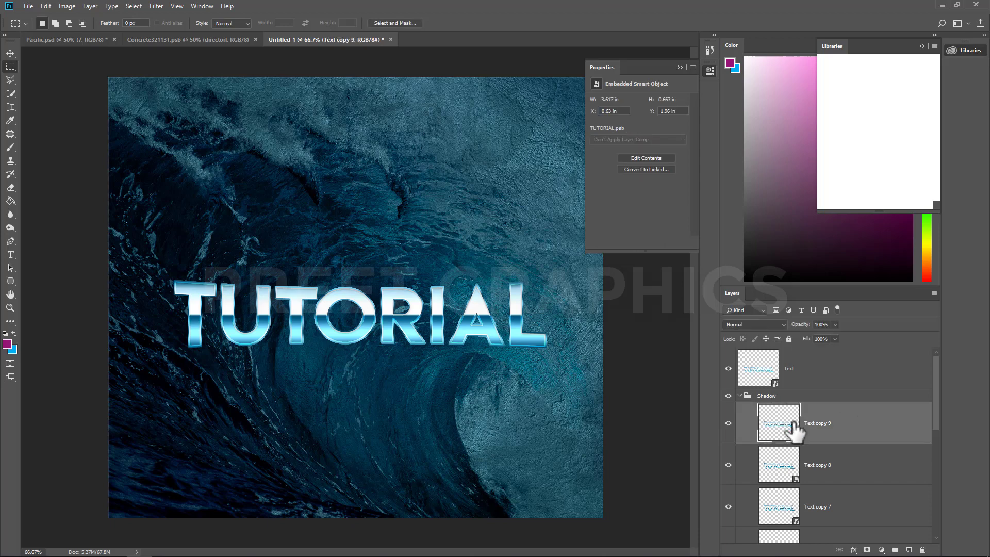
Add a drop shadow to Text copy 9 and set its angle to 45°.
double_click(887, 438)
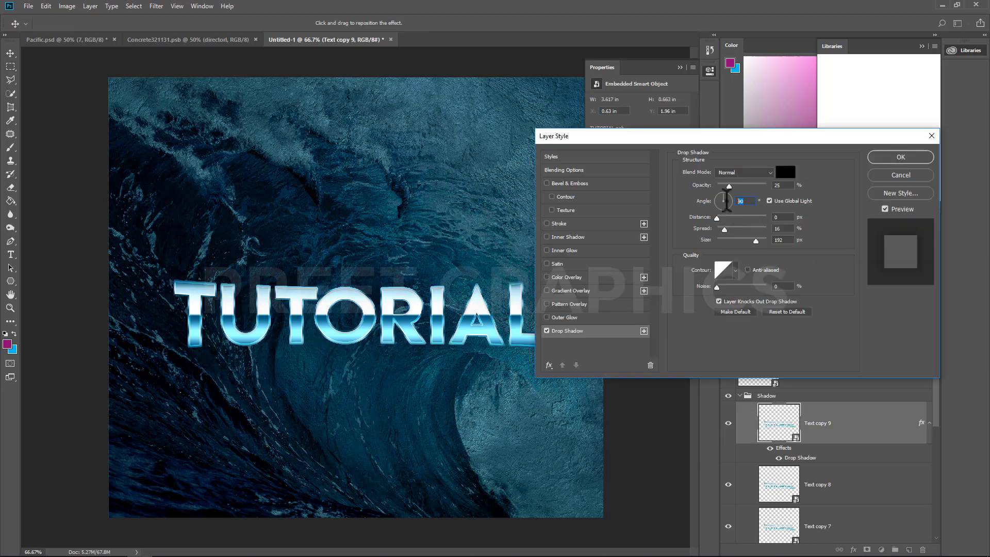
left_click_drag(724, 200, 727, 197)
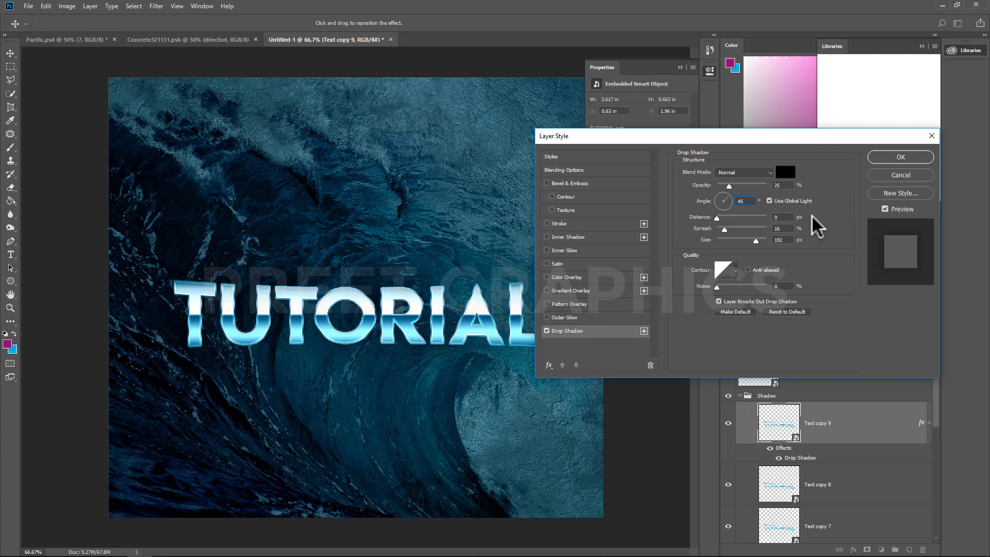